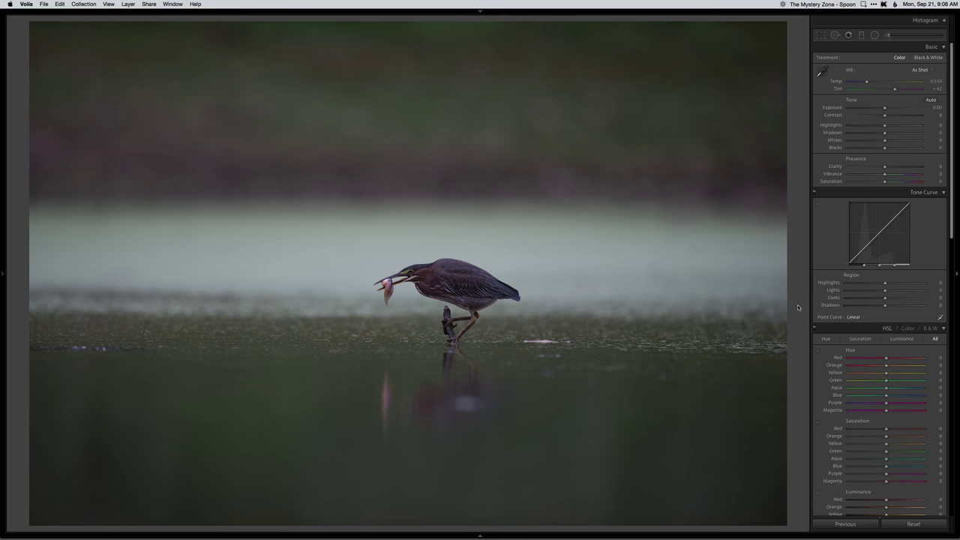
Crop the photo in around the heron with the original aspect ratio and rotate it to an angle of -0.42
key("r")
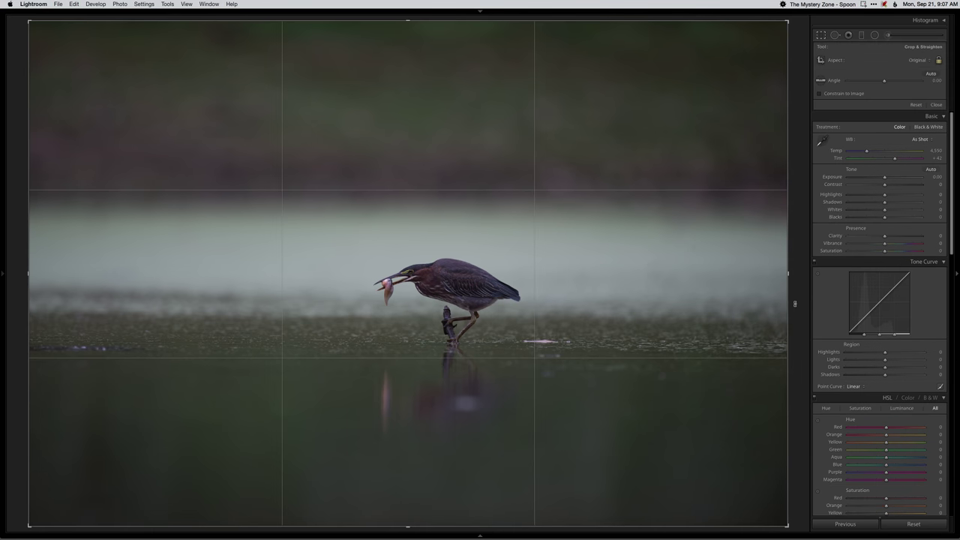
left_click_drag(787, 288, 691, 282)
left_click_drag(544, 353, 563, 343)
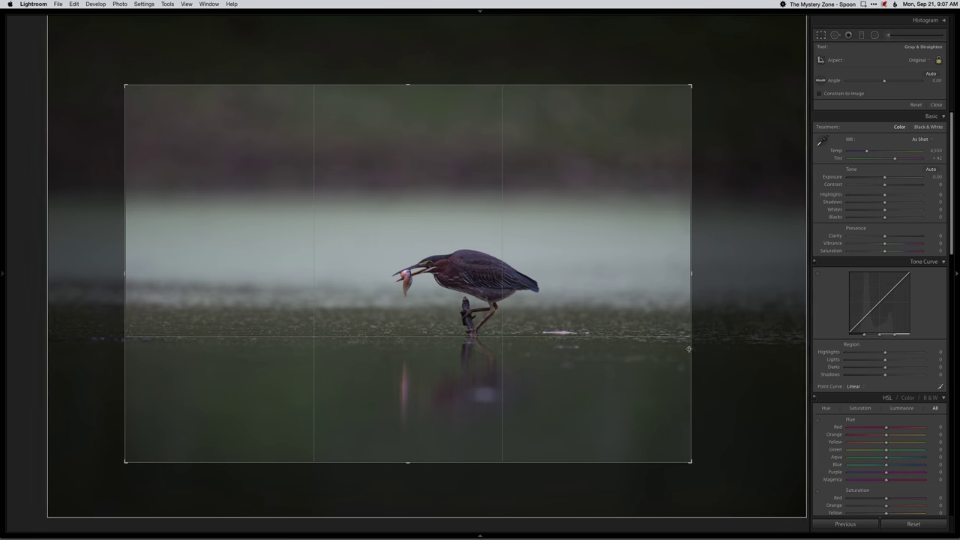
left_click_drag(737, 343, 737, 337)
left_click_drag(583, 328, 589, 326)
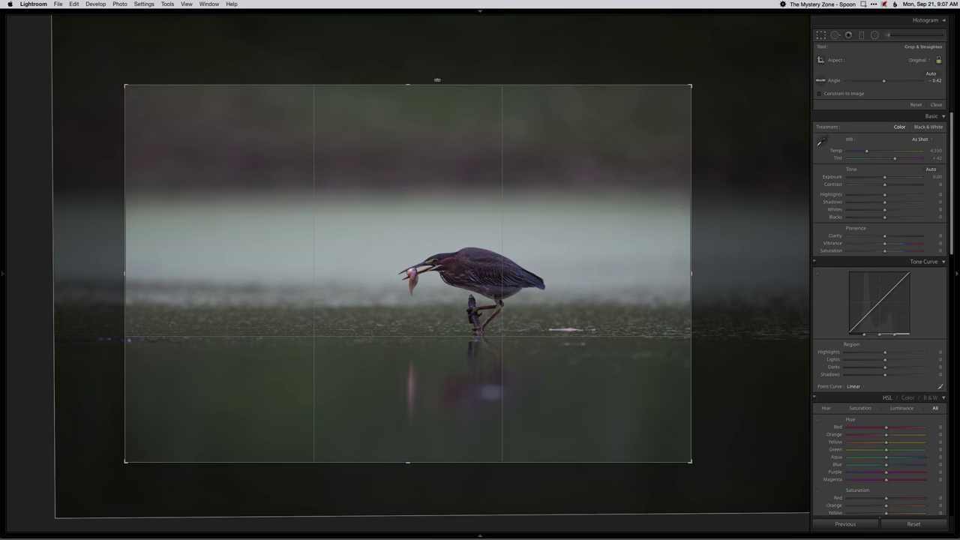
Tighten the crop further around the heron, placing the bird right of centre, and apply it
left_click_drag(430, 84, 430, 92)
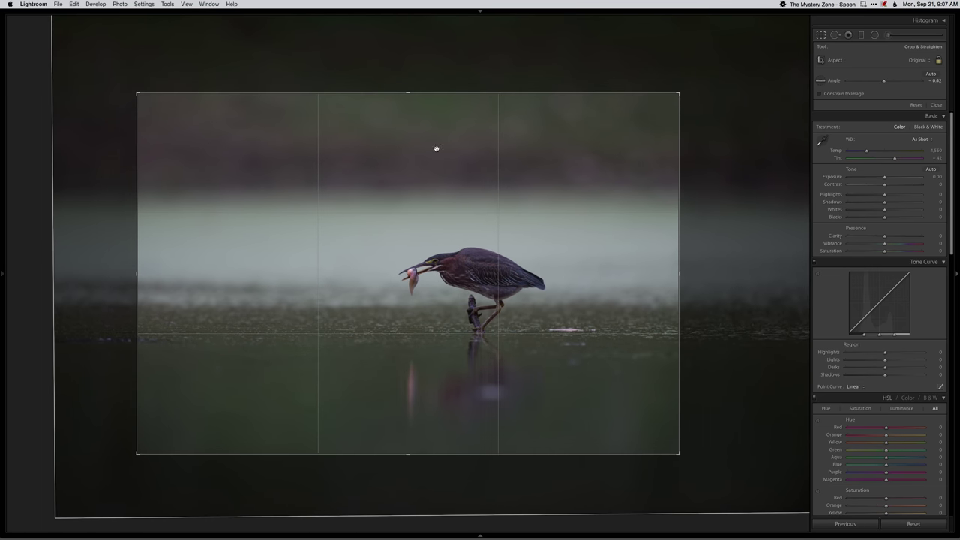
left_click_drag(438, 149, 446, 150)
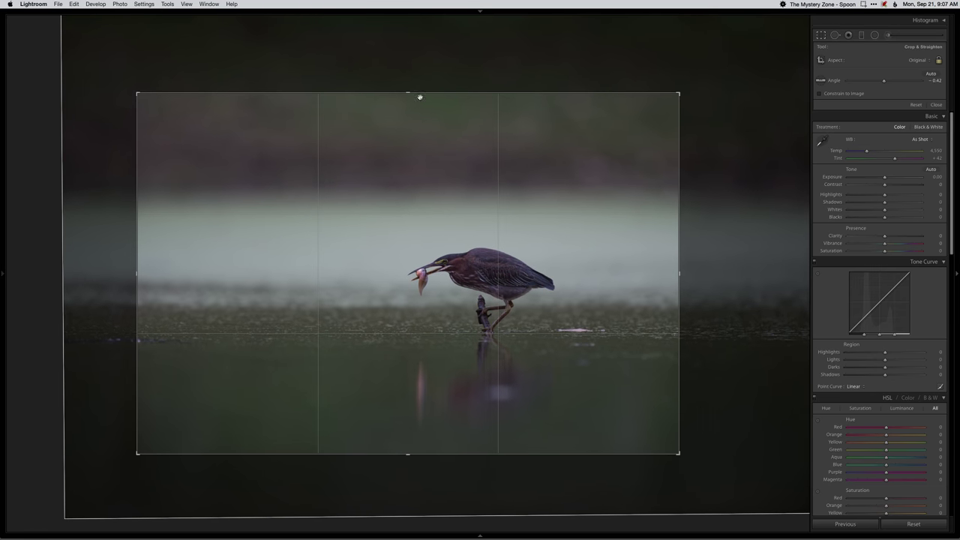
left_click_drag(419, 93, 420, 103)
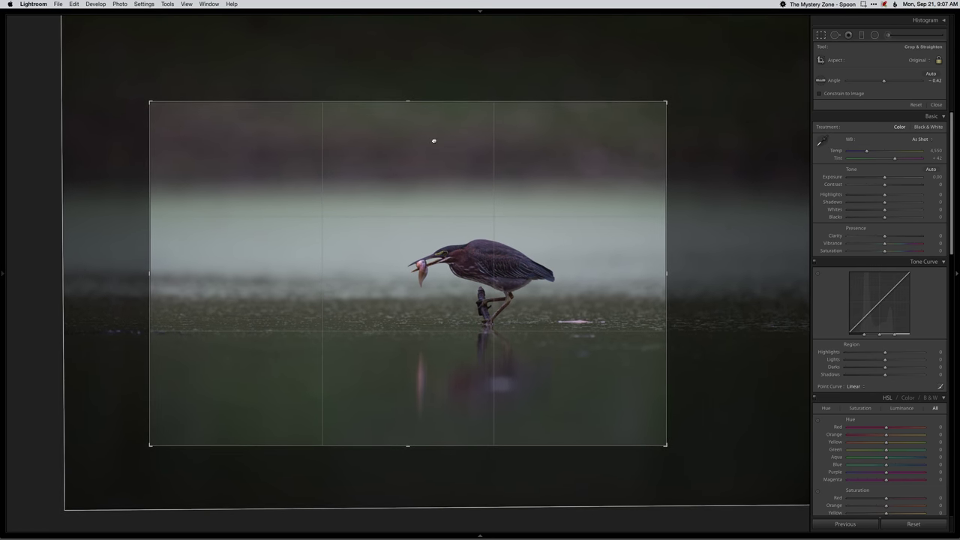
key("Return")
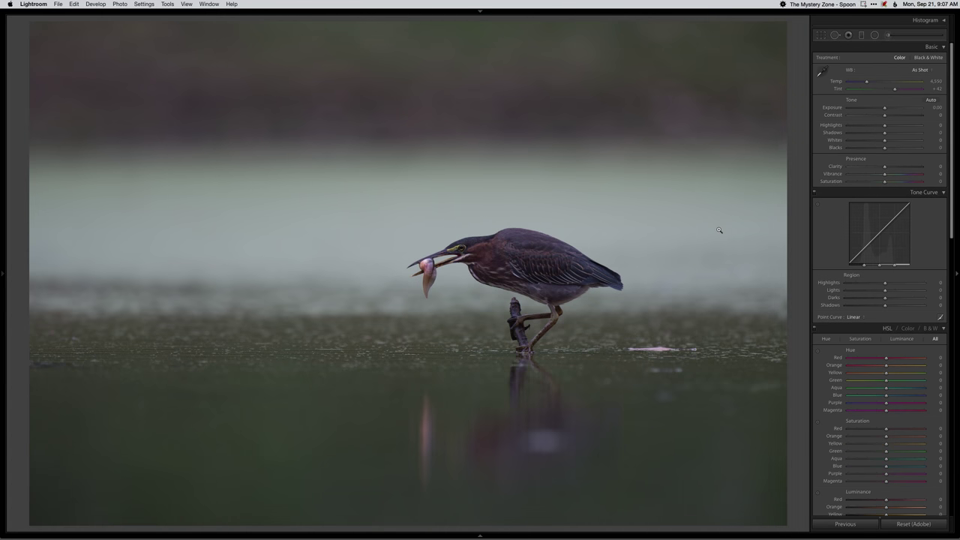
Set Exposure to +0.80, Highlights to -20, Shadows to +80 and Blacks to -20
key("shift+equal")
key("shift+equal")
key("shift+equal")
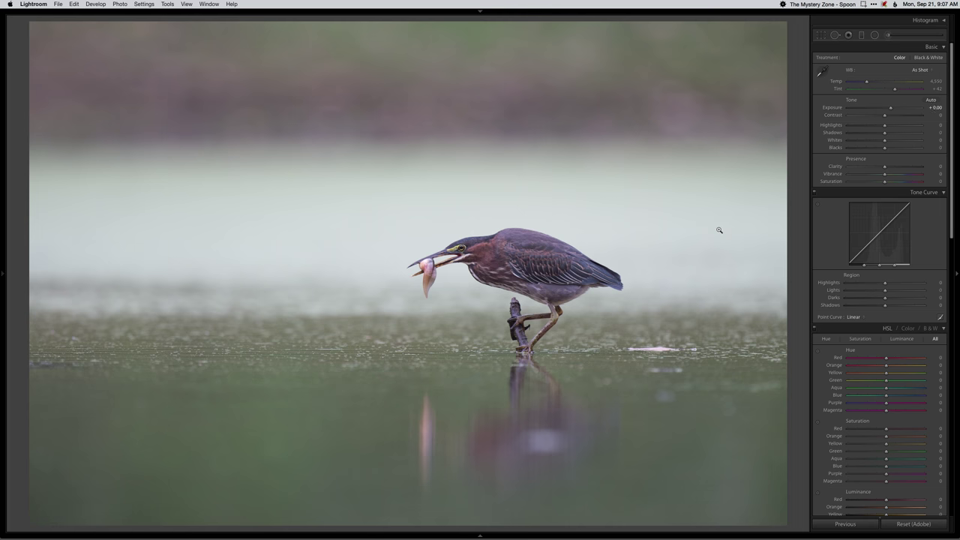
key("shift+super+v")
key("shift+equal")
key("shift+equal")
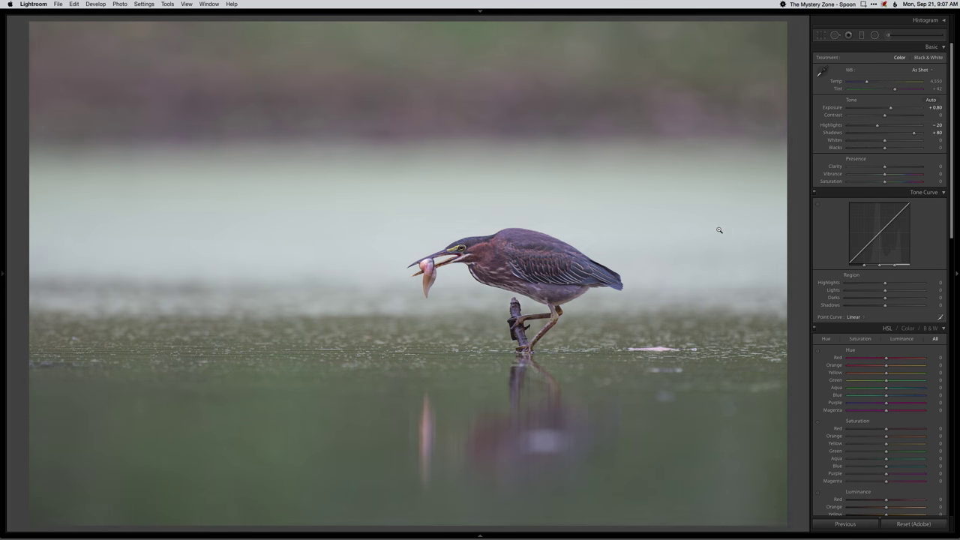
key("period")
key("period")
key("shift+minus")
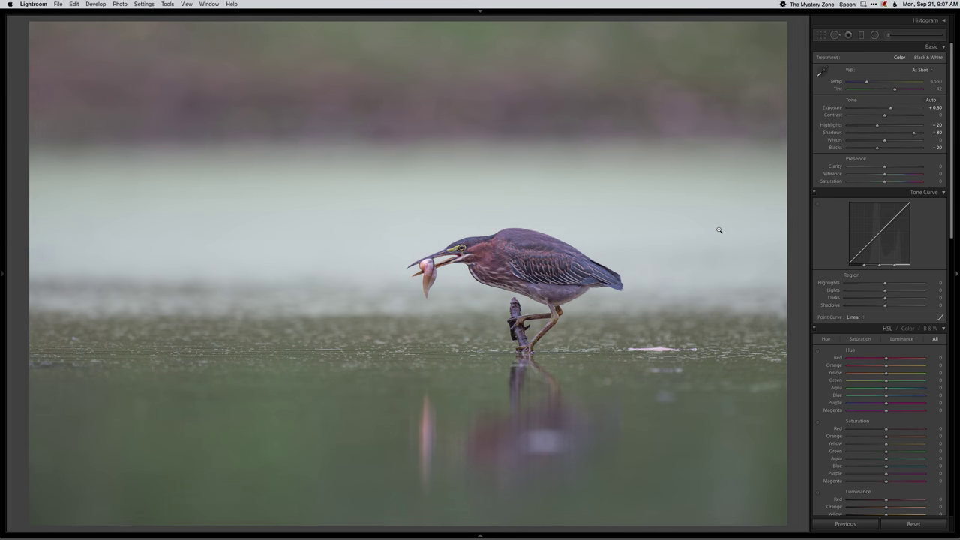
Set Saturation to +14, Blacks to -30, and the white balance to Temp 4,650 and Tint +36
key("shift")
key("alt")
left_click_drag(886, 184, 889, 184)
key("alt")
Reposition the image within the crop so the heron sits slightly farther right, and apply the crop
key("r")
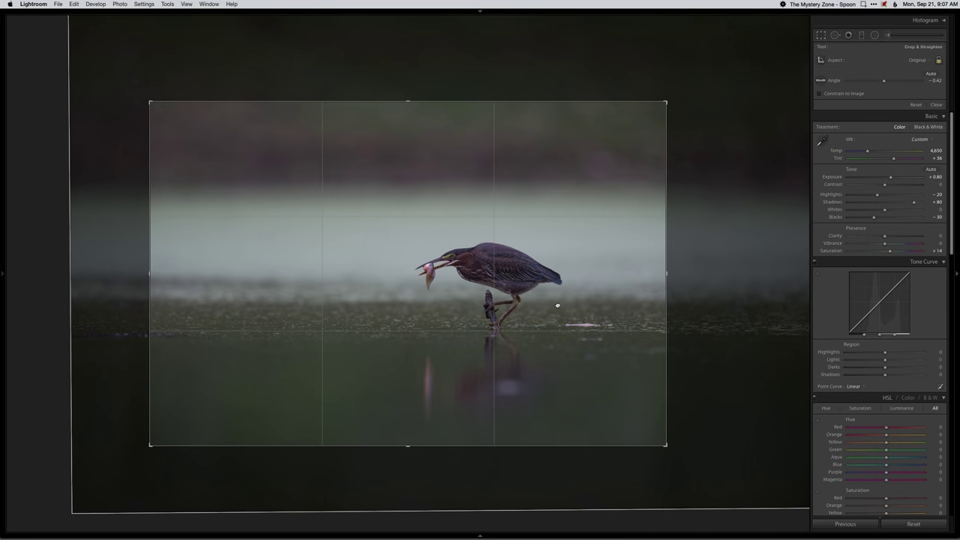
left_click_drag(557, 305, 566, 306)
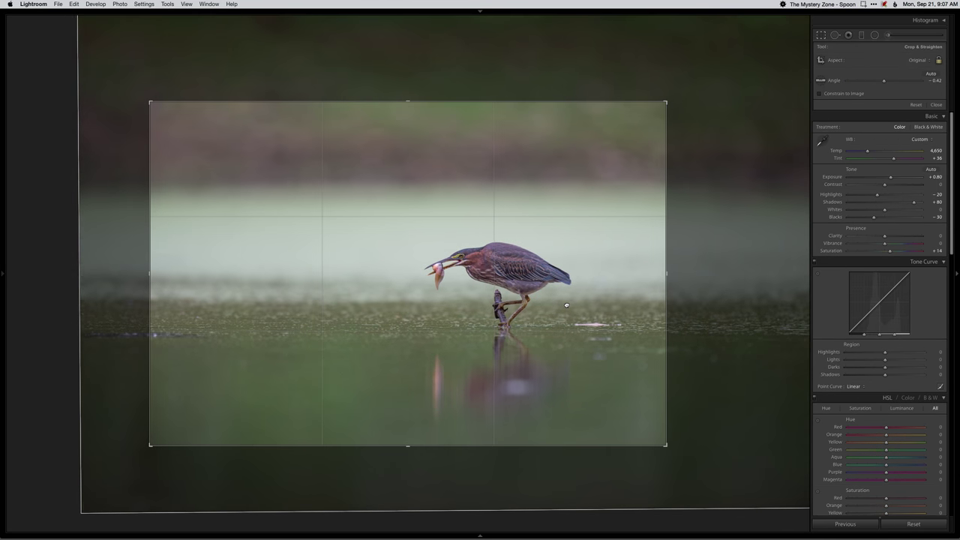
key("Return")
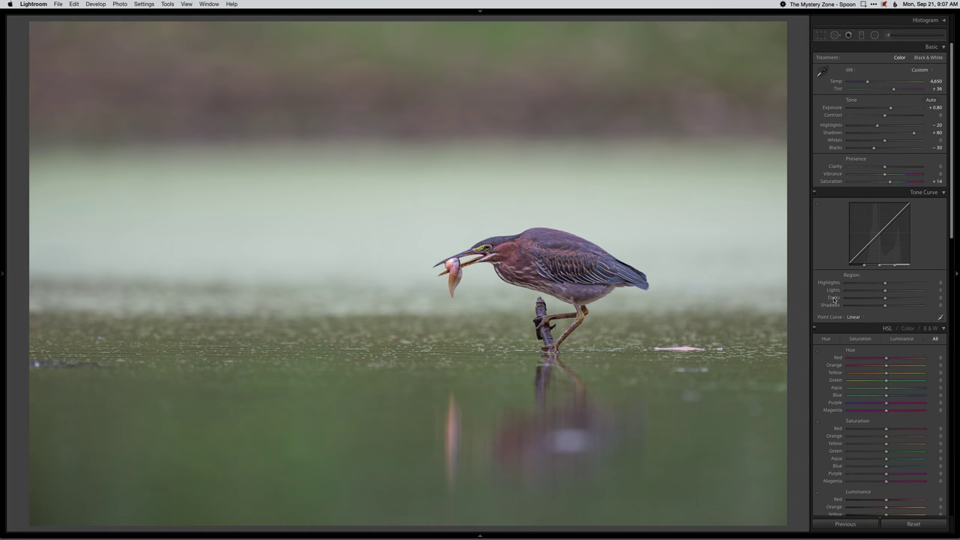
Set the tone curve's Lights to +11, Blacks to -40 and Tint to +34
left_click_drag(884, 291, 889, 293)
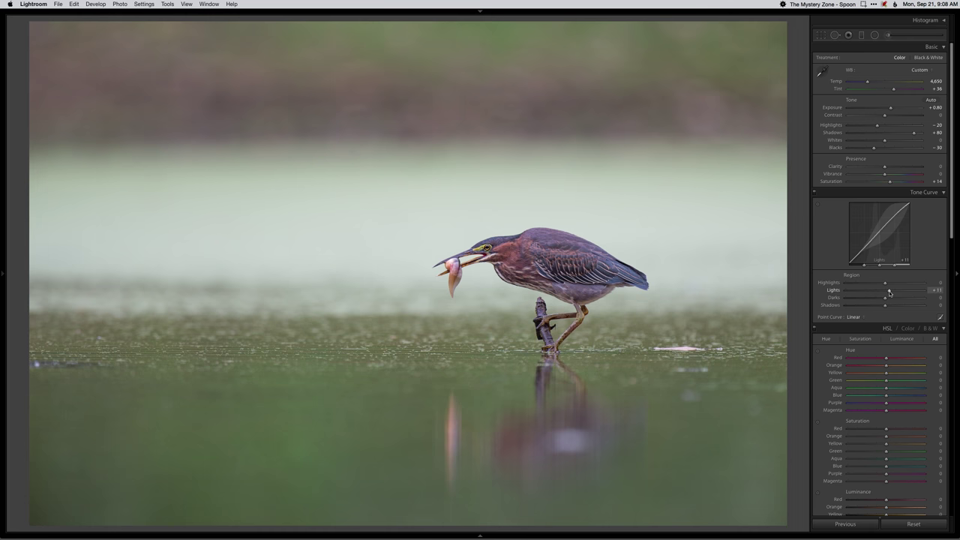
key("alt")
key("shift")
key("alt")
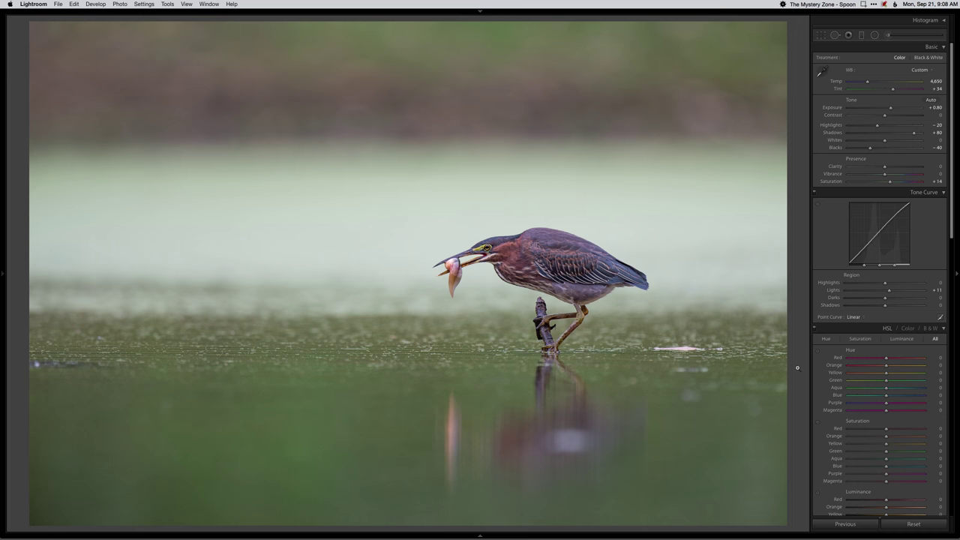
Open the adjusted heron photo in Photoshop and activate the Clone Stamp tool
key("super+e")
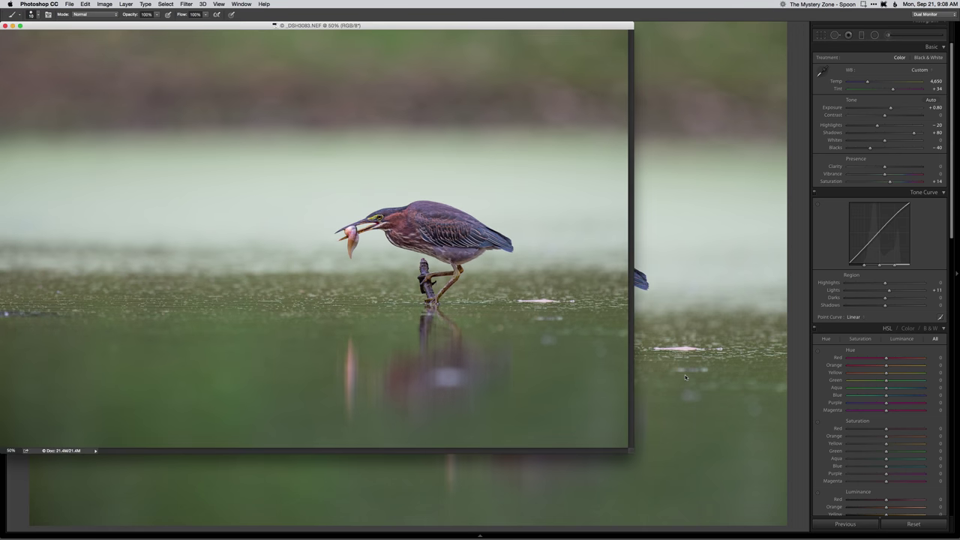
key("super+equal")
key("super+equal")
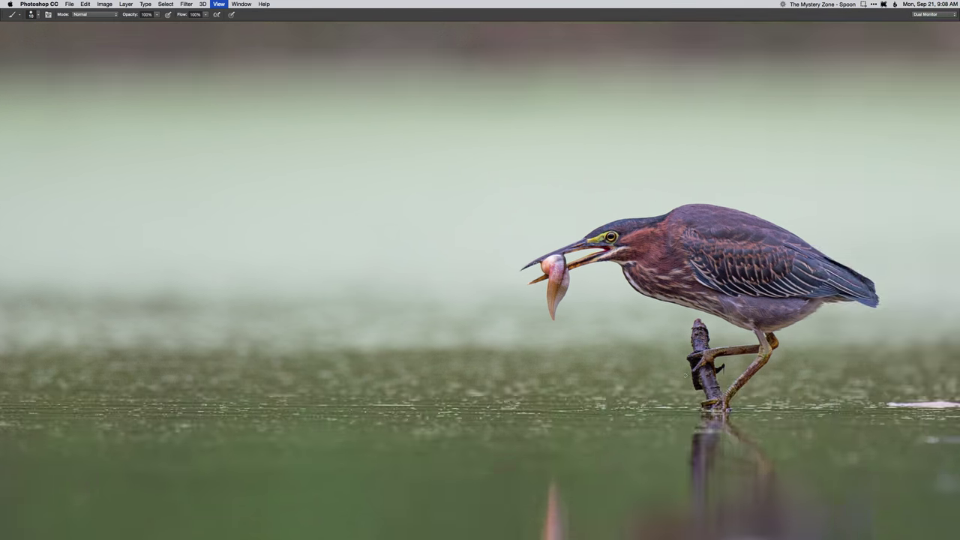
key("s")
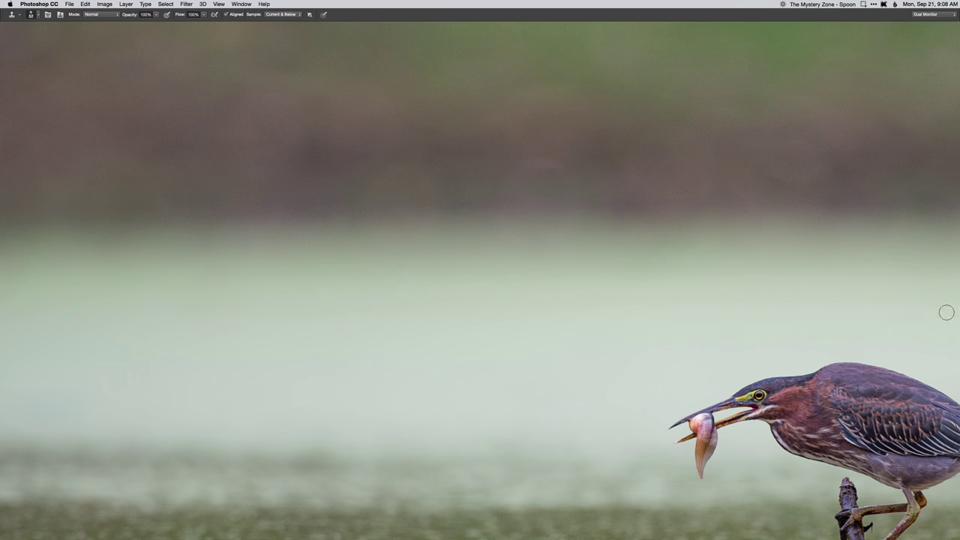
Switch the Photoshop workspace to Single Monitor
left_click(219, 4)
mouse_move(241, 4)
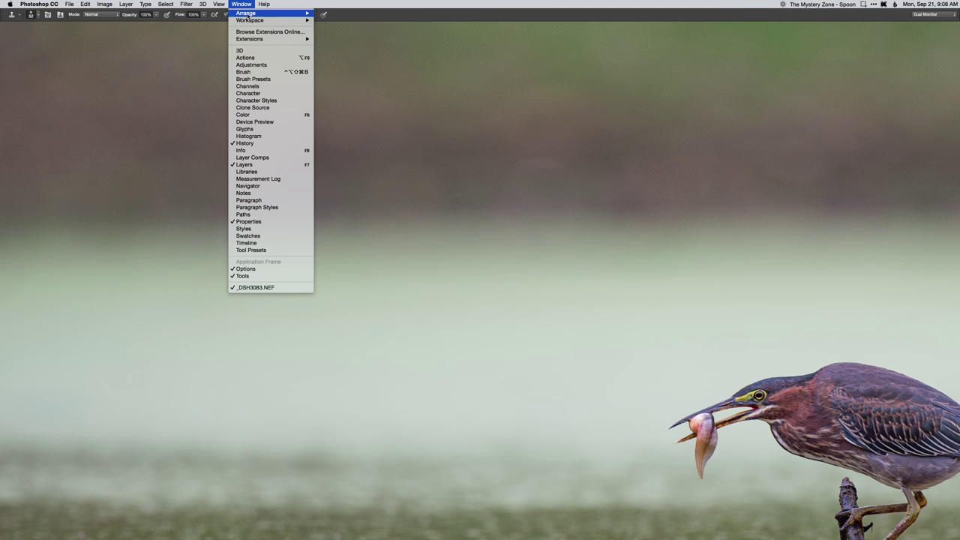
mouse_move(265, 15)
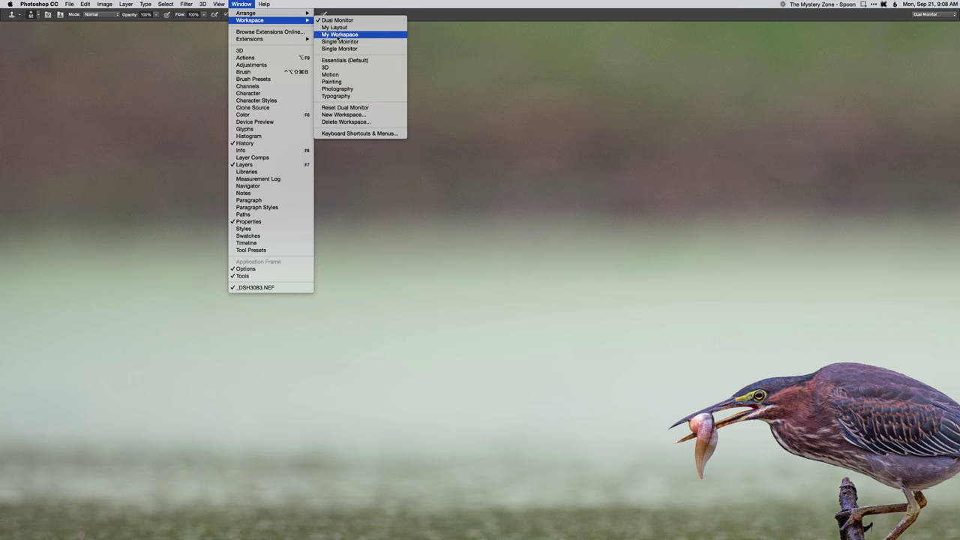
left_click(339, 41)
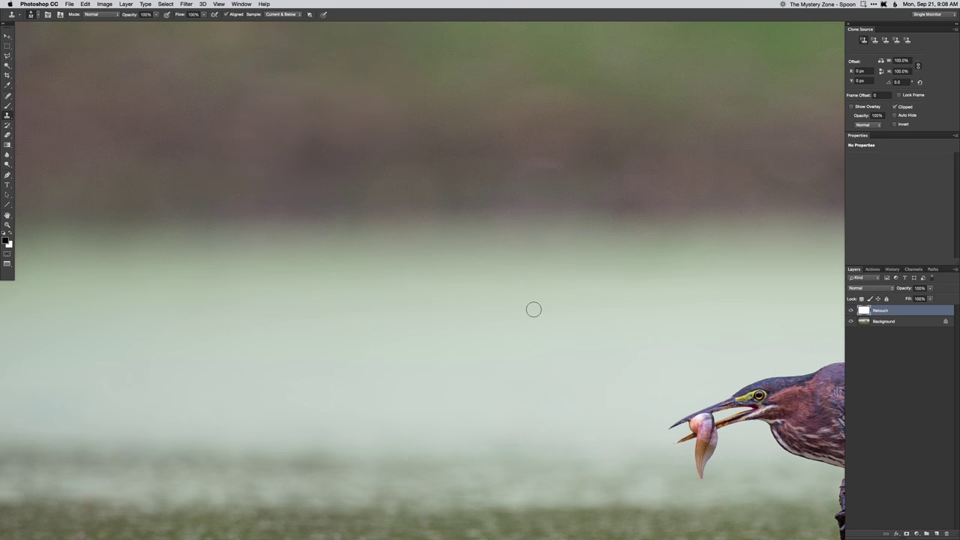
Clone nearby water over the pale pink debris floating behind the heron on the Retouch layer
key("super+0")
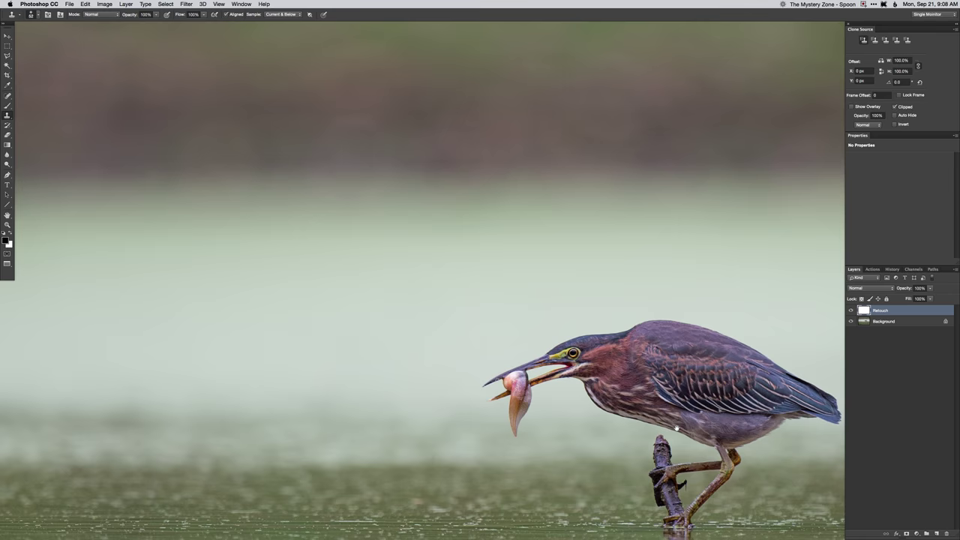
mouse_move(676, 428)
left_mouse_down()
mouse_move(638, 378)
mouse_move(559, 387)
left_mouse_up()
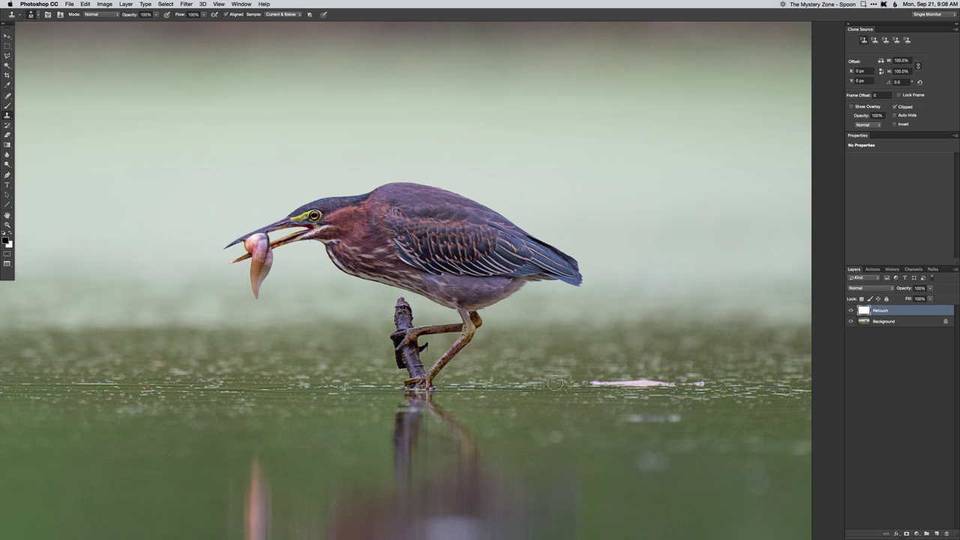
left_click(555, 384, "alt")
mouse_move(630, 380)
left_mouse_down()
mouse_move(591, 383)
mouse_move(678, 383)
mouse_move(602, 380)
left_mouse_up()
left_click(717, 381, "alt")
left_click(695, 384)
left_click(716, 386, "alt")
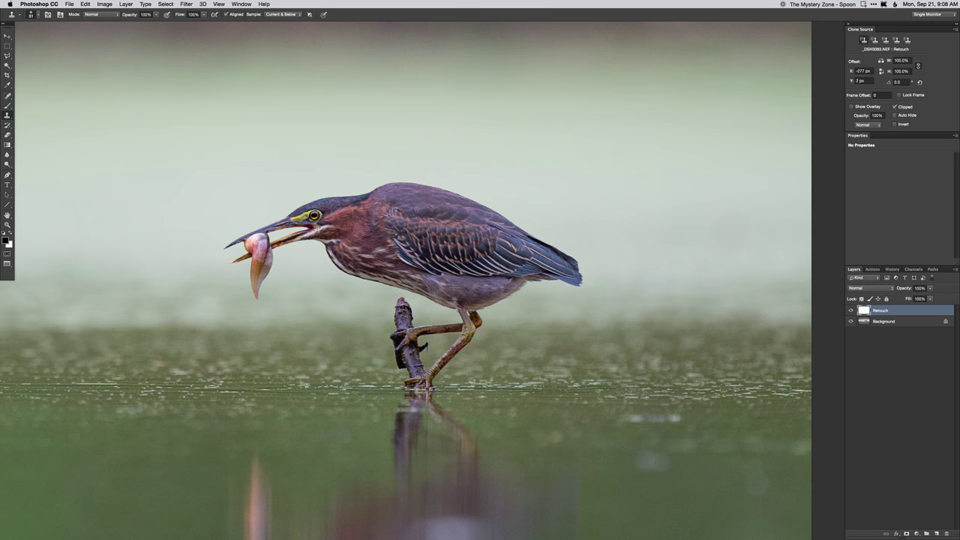
Clone clean water over the pale spots in the water behind and below the heron
left_click_drag(678, 419, 656, 383)
left_click(710, 383, "alt")
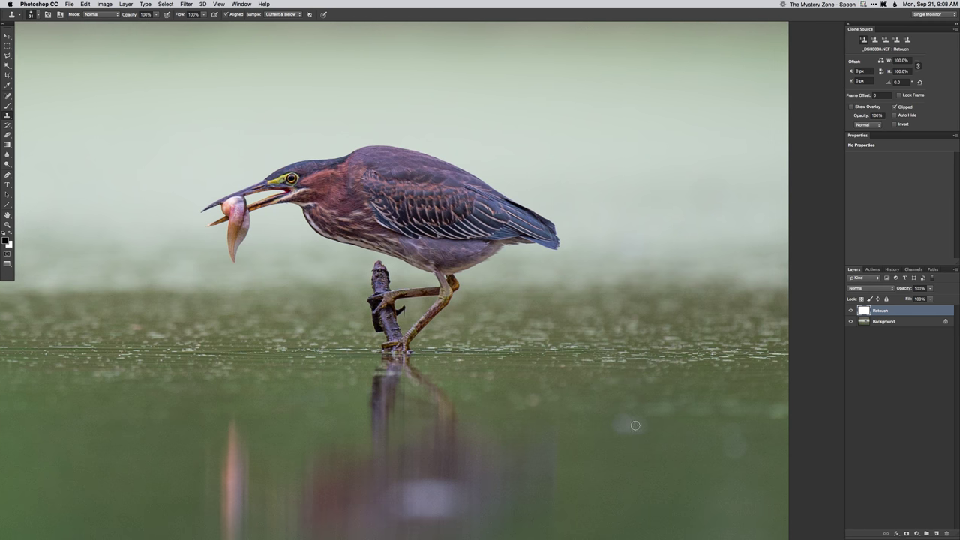
left_click_drag(646, 416, 690, 244)
Clone out the bright speck on the water at the photo's left edge and merge the Retouch layer into the Background
left_click_drag(180, 361, 795, 392)
left_click_drag(732, 410, 708, 525)
left_click(238, 354)
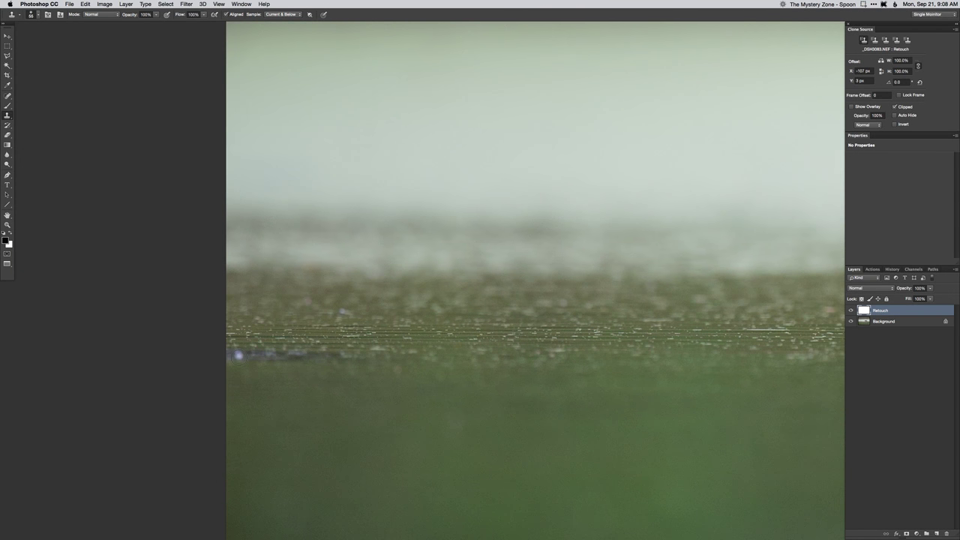
scroll(409, 313, "down", 6)
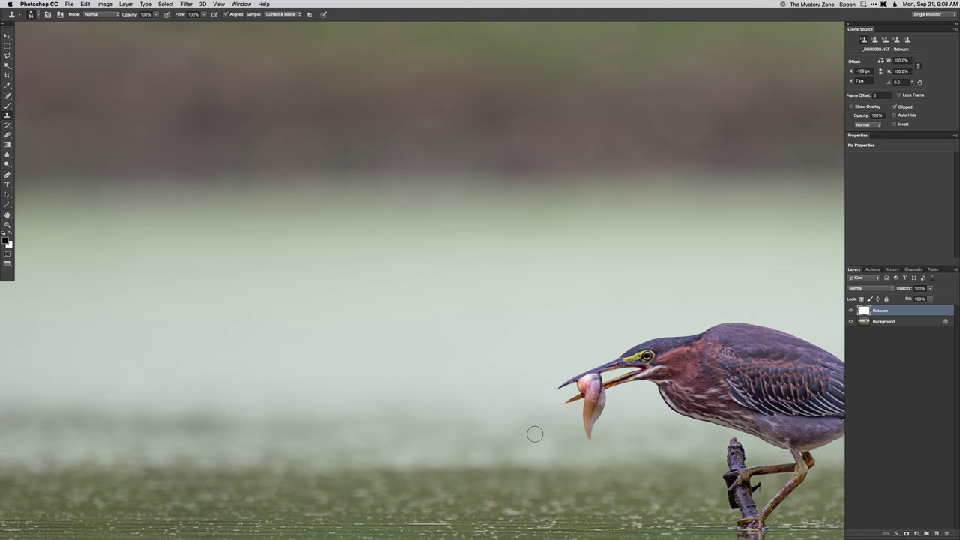
scroll(623, 422, "down", 2)
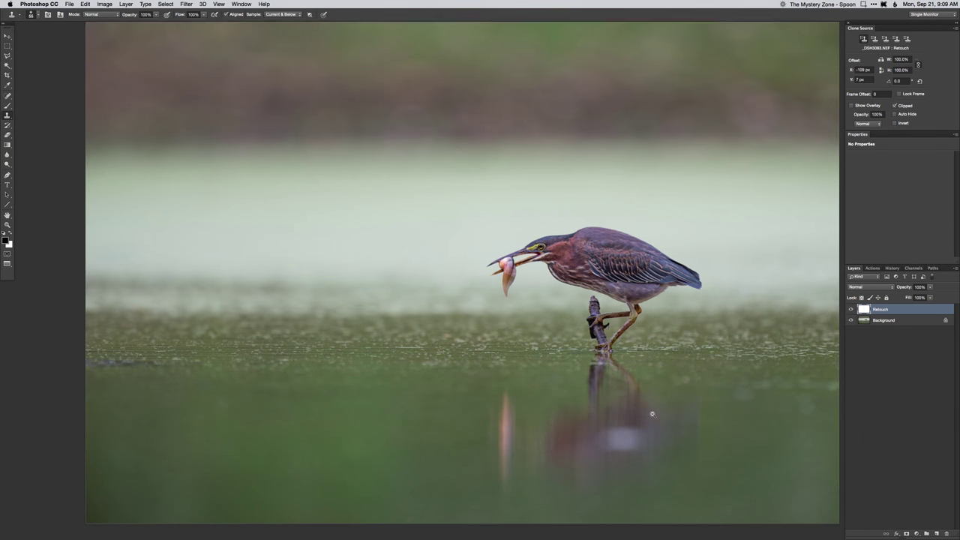
key("super+shift+e")
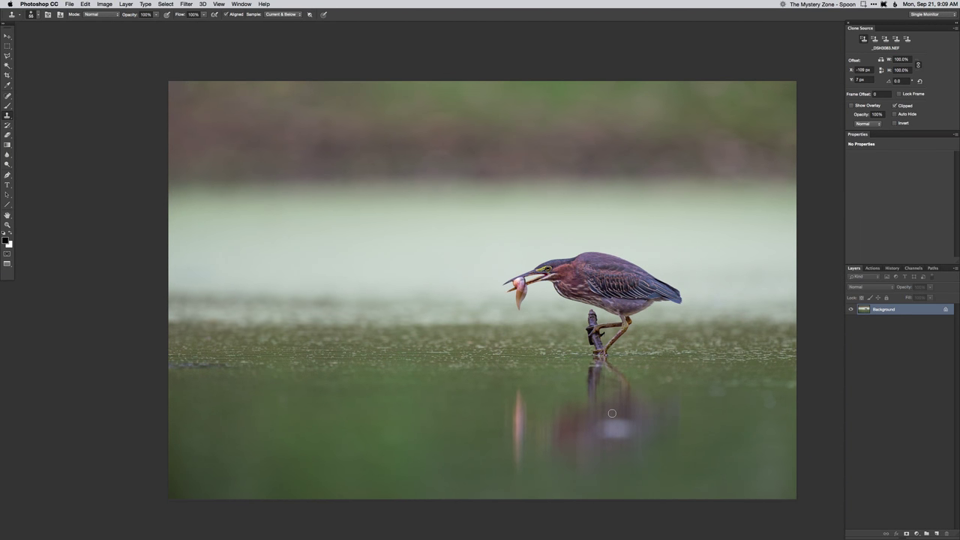
Add a Curves adjustment layer that darkens the highlights and midtones, and invert its mask to black
key("super+m")
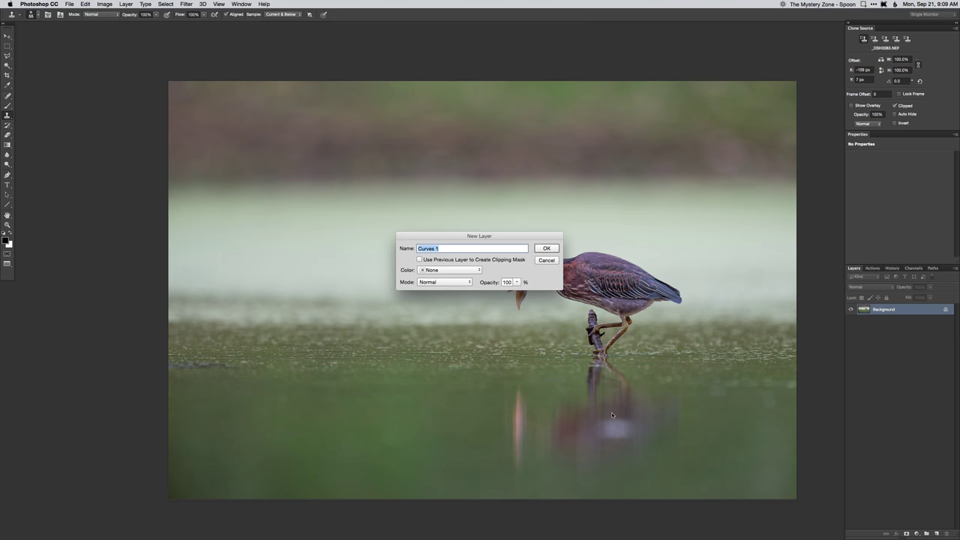
key("Return")
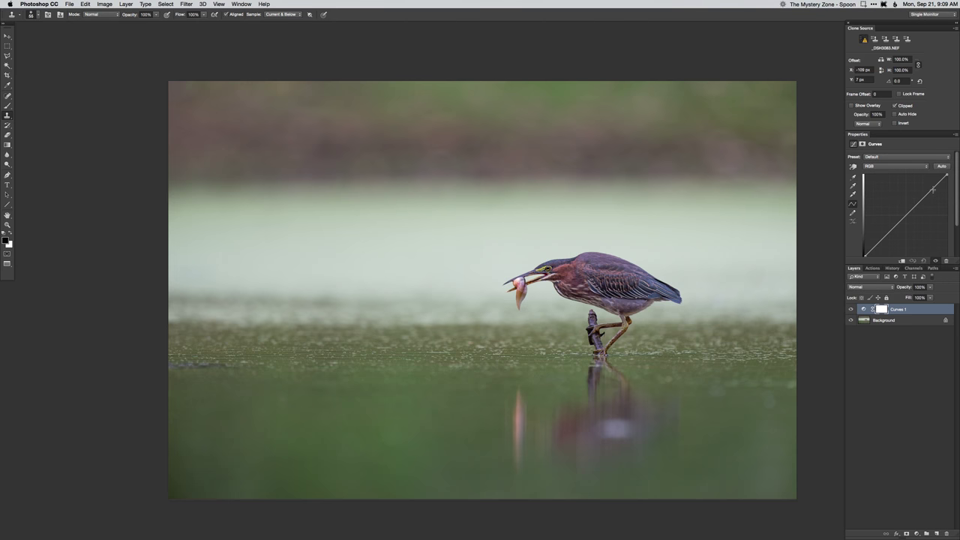
left_click_drag(946, 175, 928, 204)
left_click(927, 203)
key("super+i")
Brush the darkening into the prey in the heron's beak on the Curves mask with a small brush, and hide the panels
key("b")
key("super+plus")
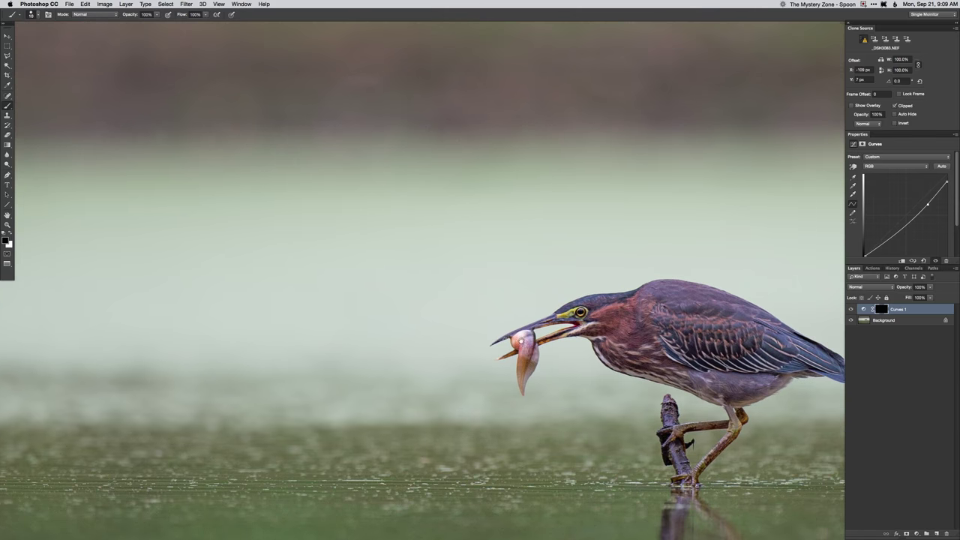
left_click(524, 346, "super")
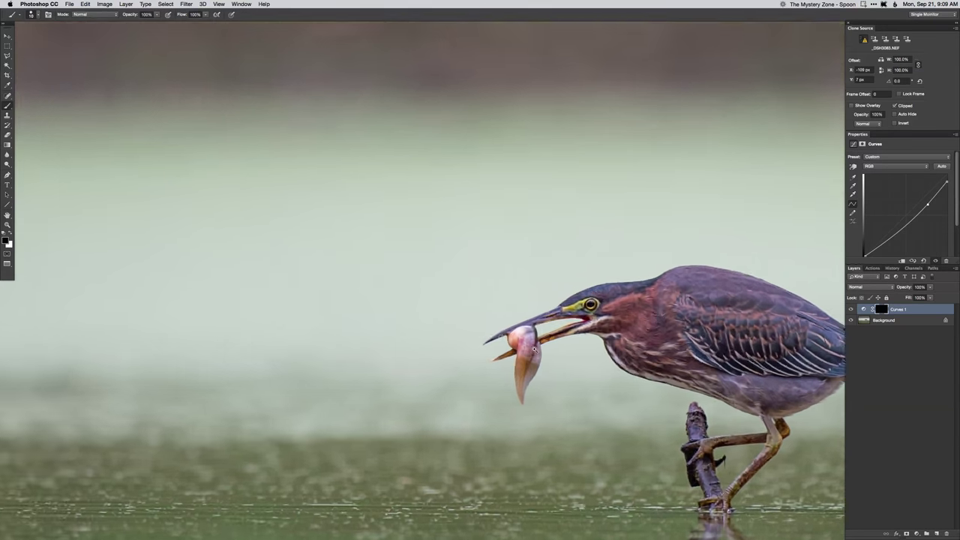
right_click(527, 348)
left_click(583, 392)
key("Escape")
left_click_drag(516, 395, 512, 390)
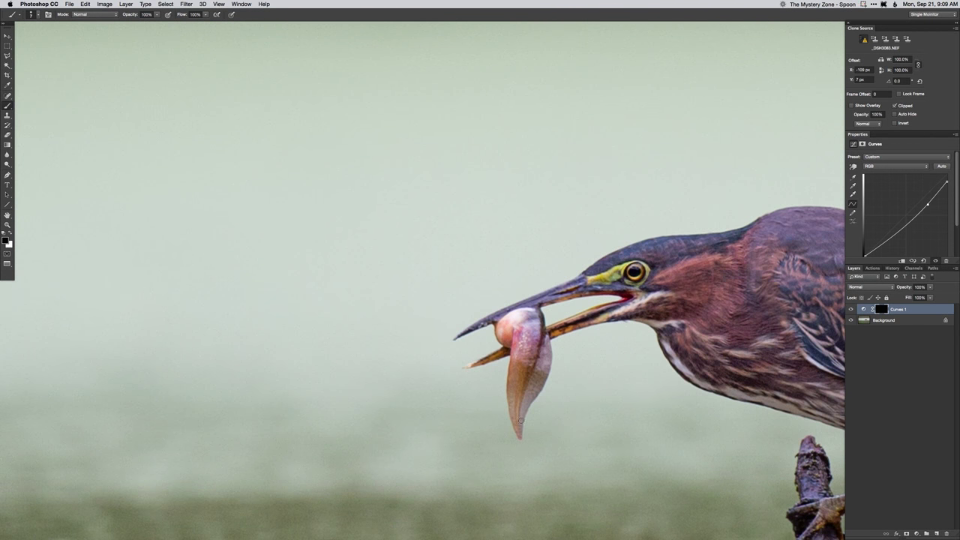
key("Tab")
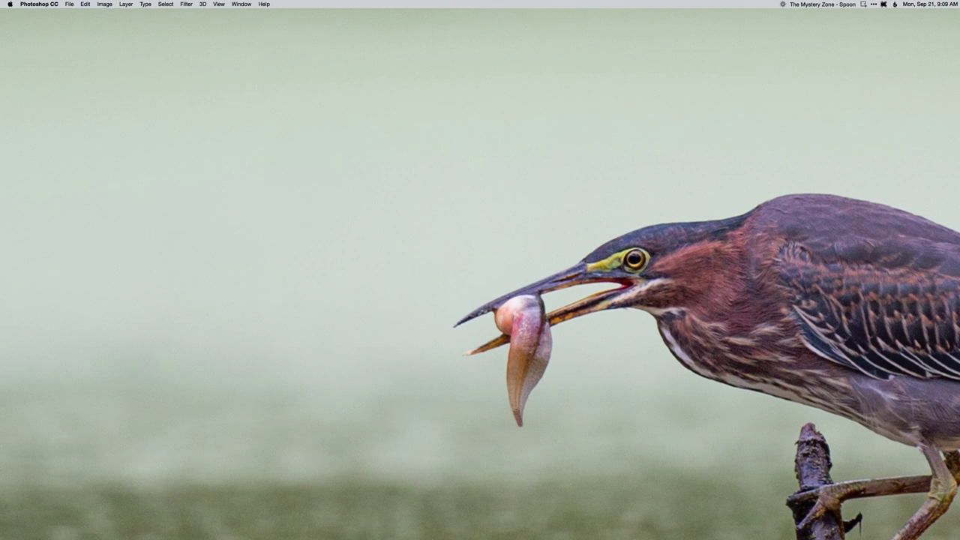
Invert the Curves 1 mask to white and paint black along the edges of the prey, beak, head and back
key("Tab")
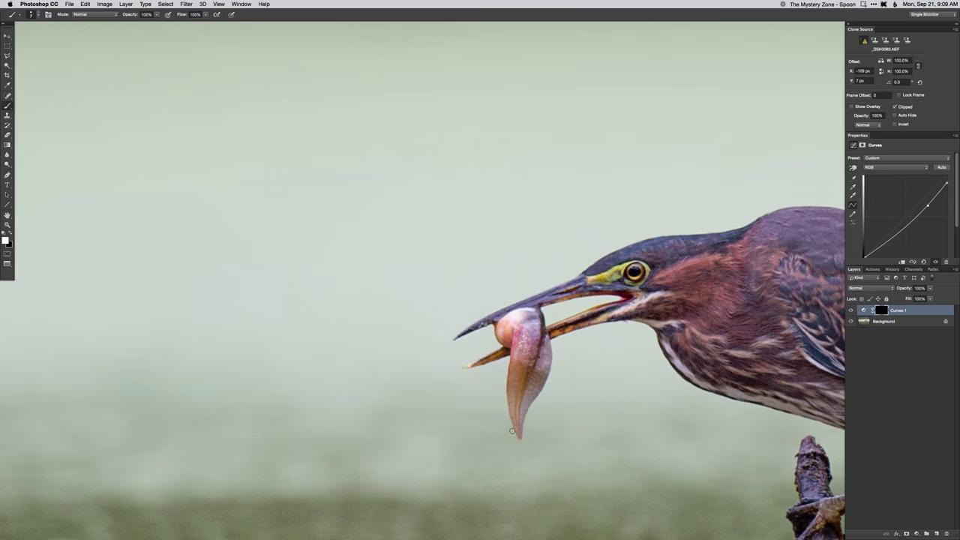
key("Tab")
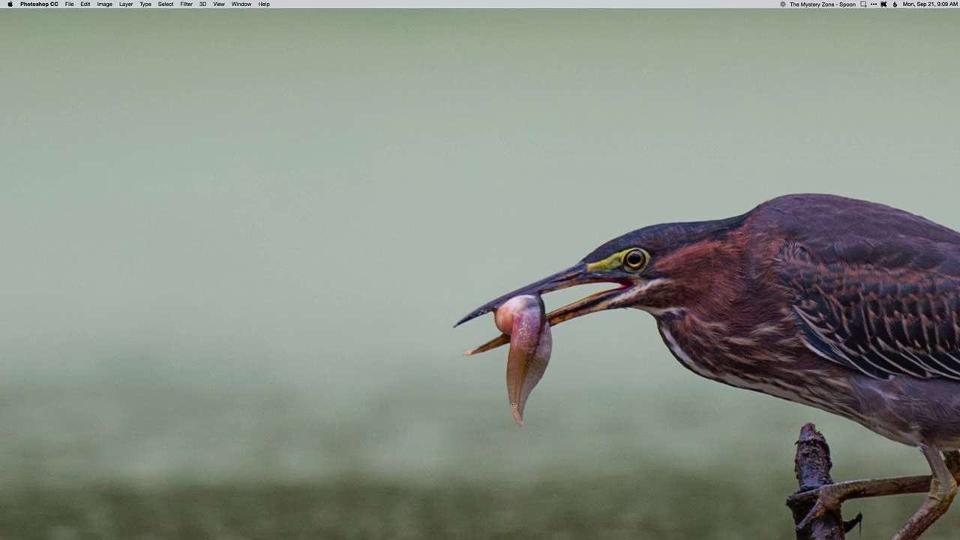
left_click_drag(511, 363, 512, 393)
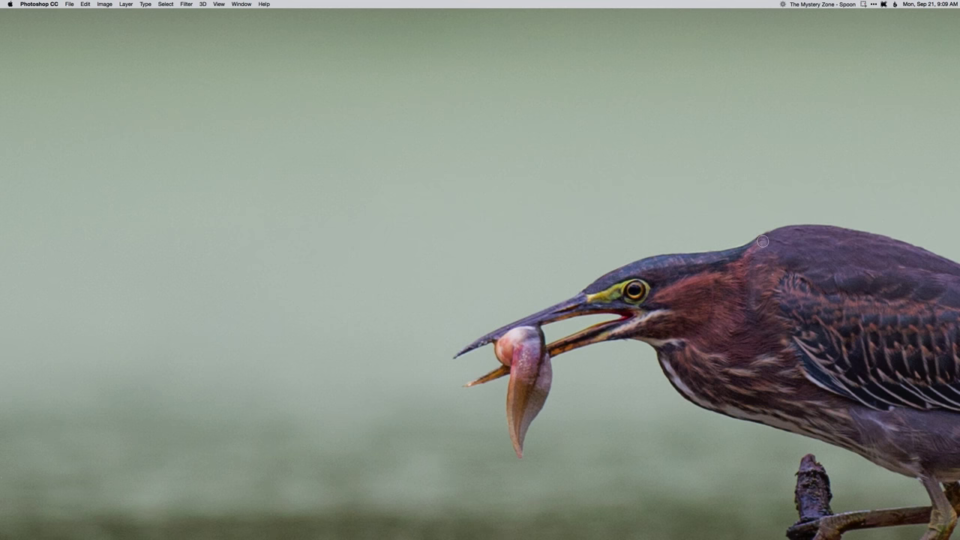
left_click_drag(779, 244, 553, 287)
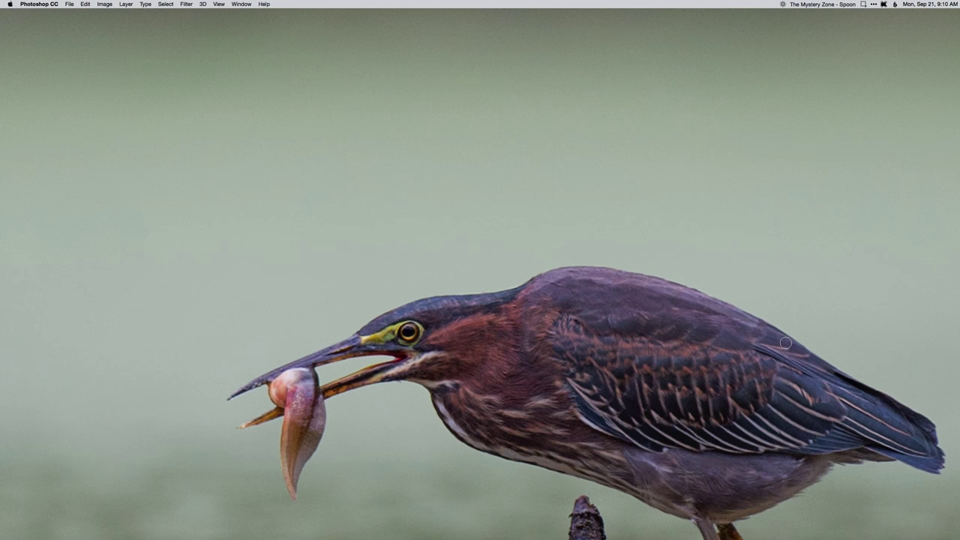
left_click_drag(785, 343, 538, 307)
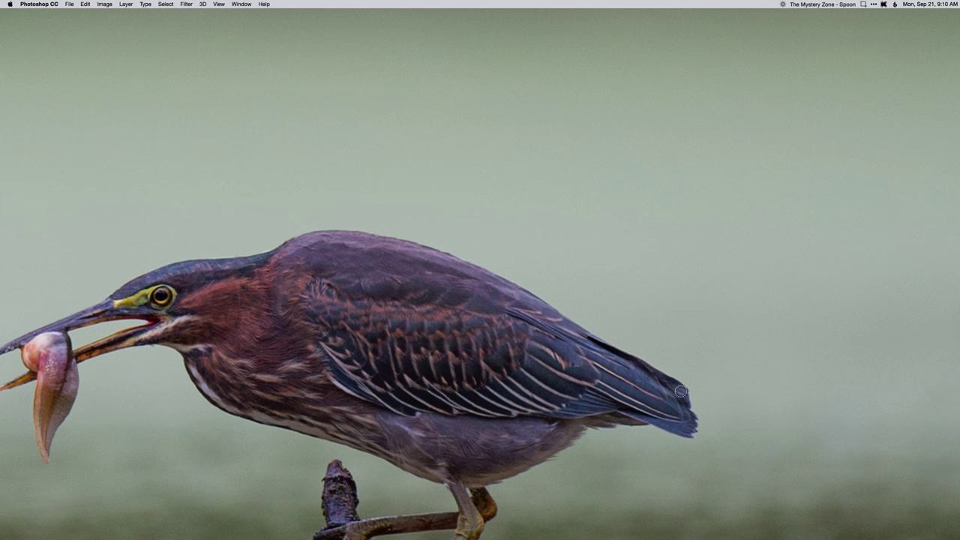
Continue the black outline on the Curves 1 mask around the heron's tail and rear underside
left_click_drag(684, 407, 680, 408)
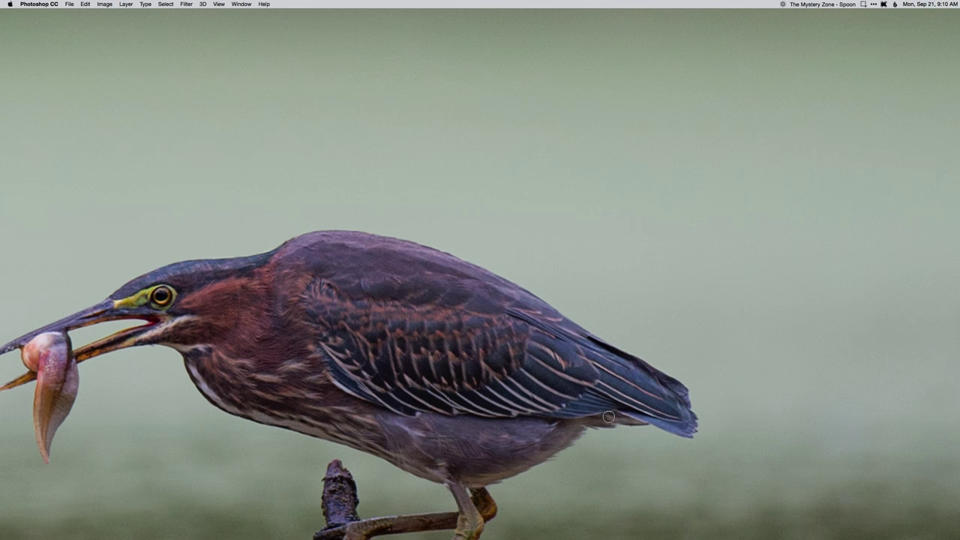
left_click_drag(609, 419, 626, 350)
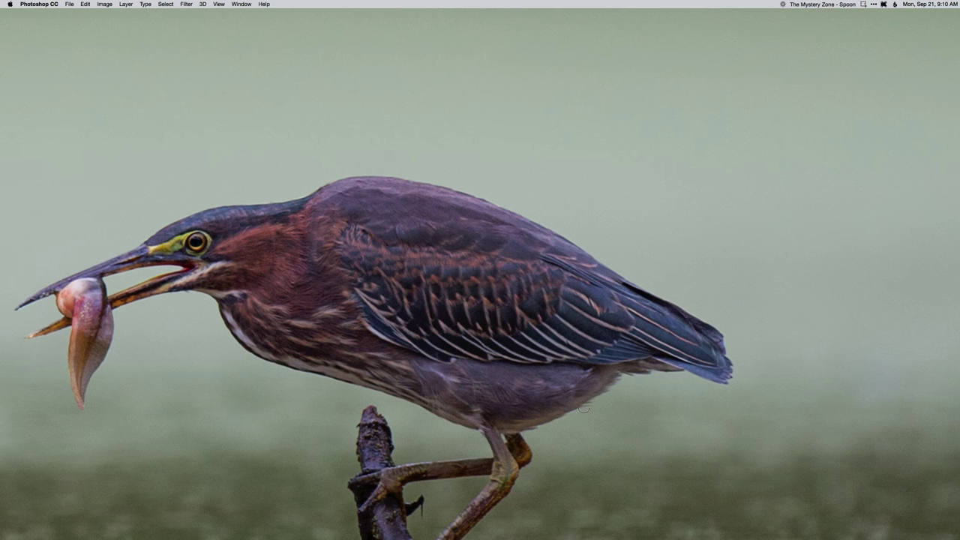
left_click_drag(627, 390, 634, 361)
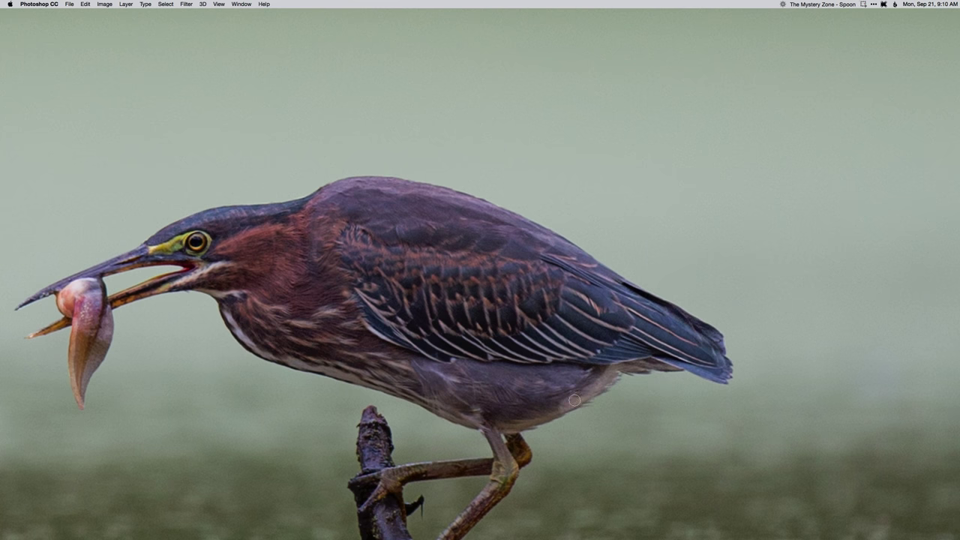
Paint black on the Curves 1 mask over the legs and along the belly, breast and throat to close the heron's outline
right_click(511, 425)
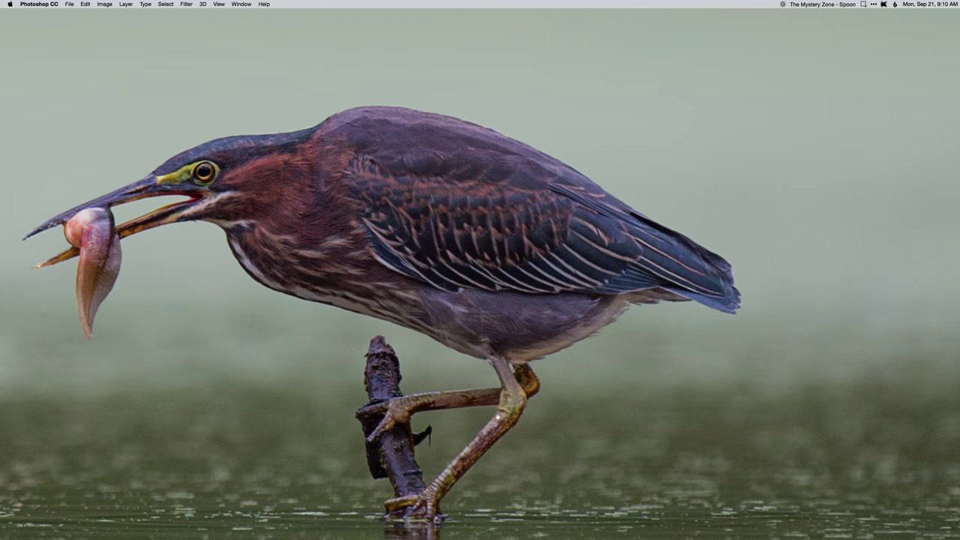
key("space")
mouse_move(491, 450)
left_mouse_down()
mouse_move(508, 323)
mouse_move(542, 283)
left_mouse_up()
mouse_move(449, 352)
left_mouse_down()
mouse_move(489, 299)
mouse_move(503, 447)
left_mouse_up()
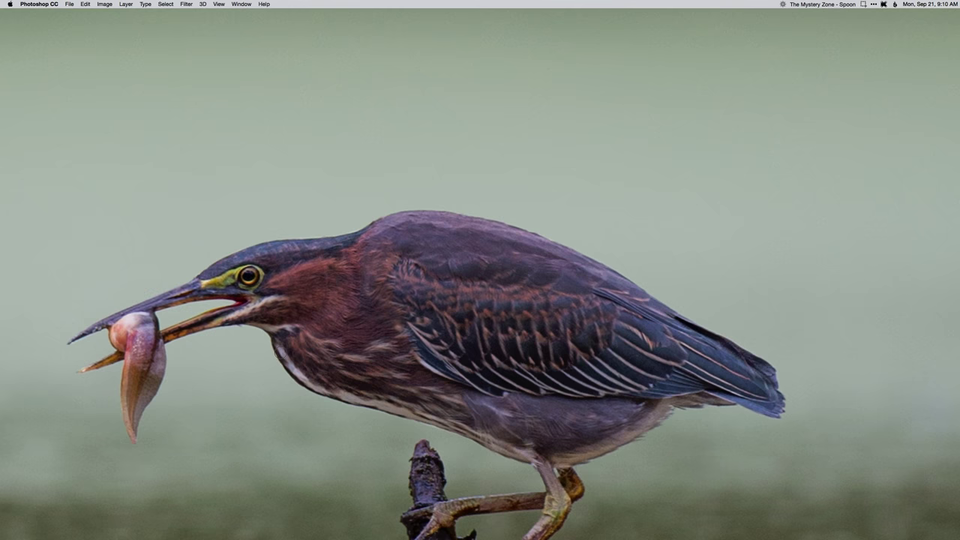
left_click_drag(274, 334, 436, 345)
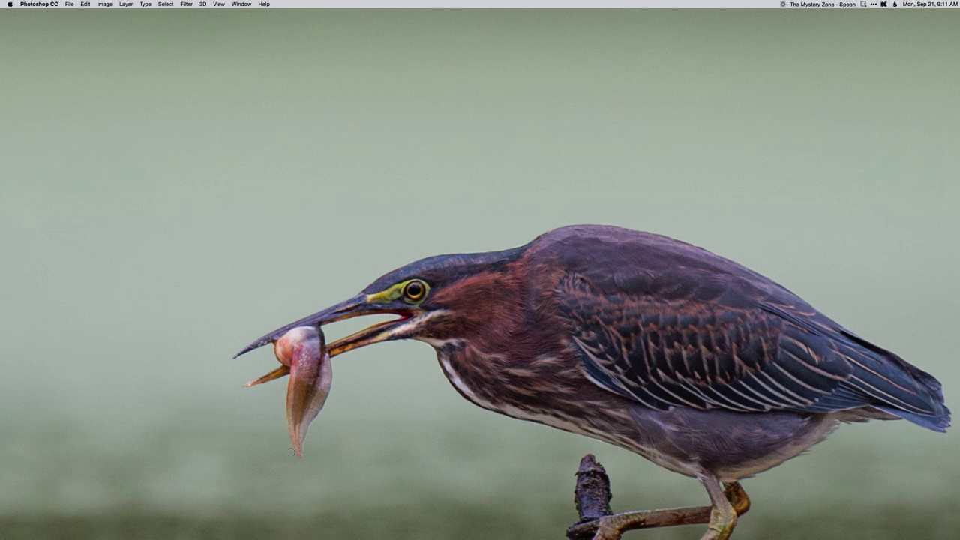
Display the Curves 1 mask on its own and select the white interior of the heron's outline with the Magic Wand
key("Tab")
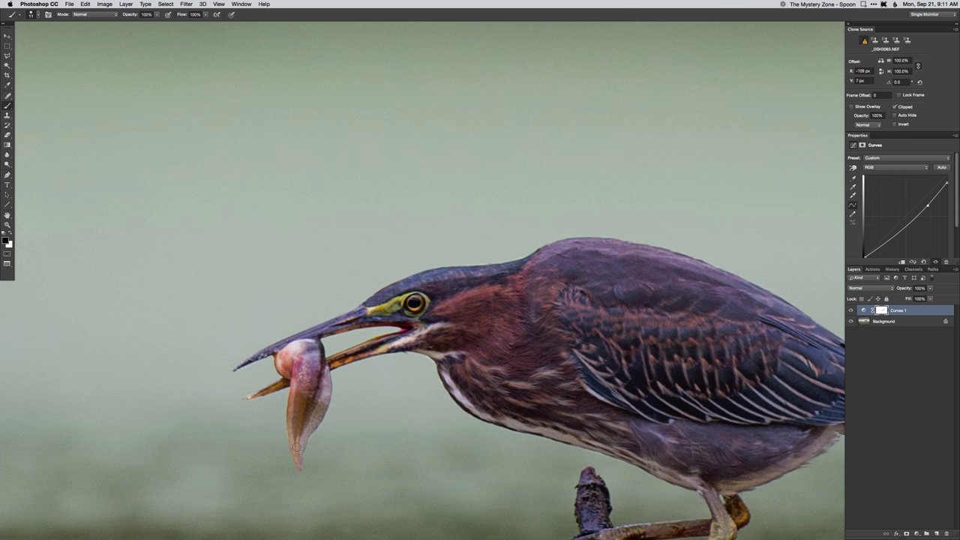
left_click(881, 310, "alt")
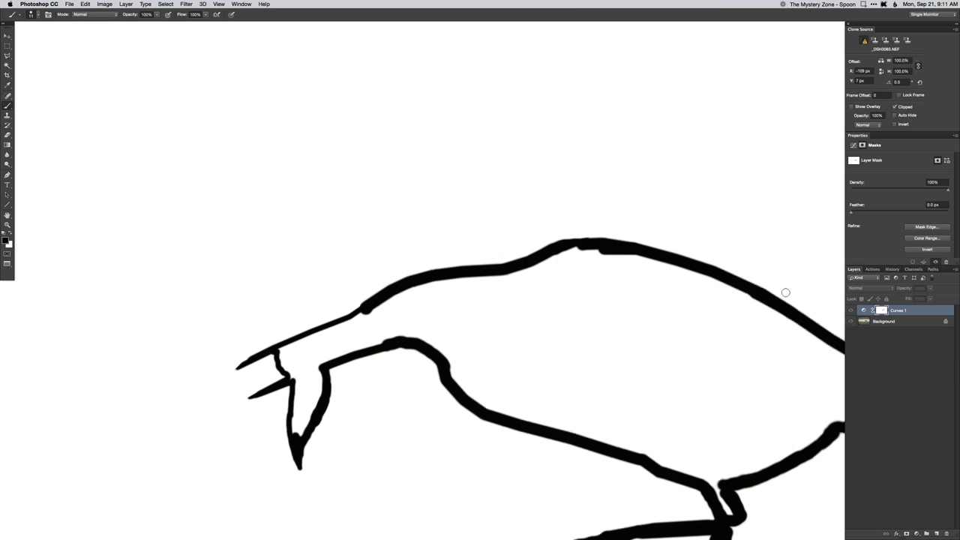
scroll(501, 280, "down", 5)
left_click_drag(533, 326, 533, 322)
key("w")
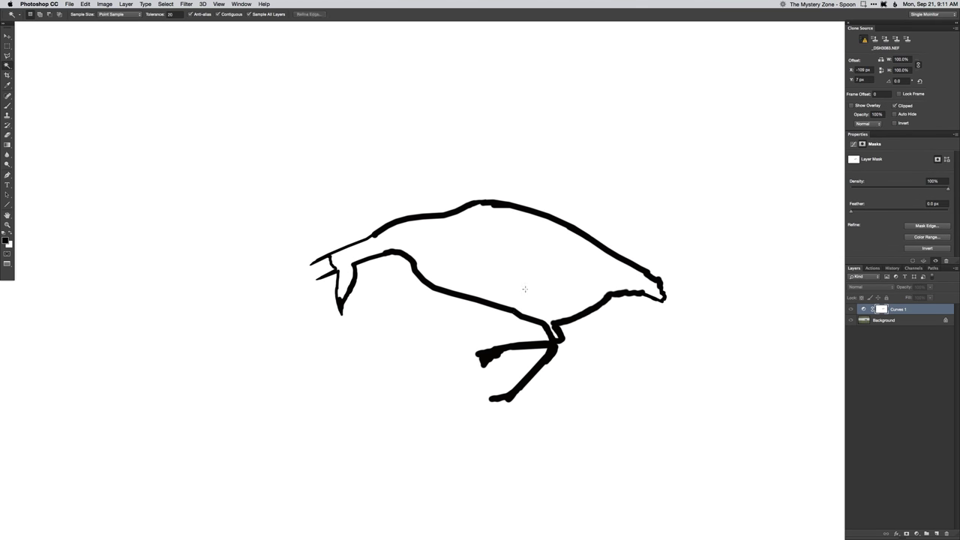
left_click(524, 289)
Expand the selection by 5 pixels, fill it with black on the mask, deselect, and return to the normal image view
key("super+e")
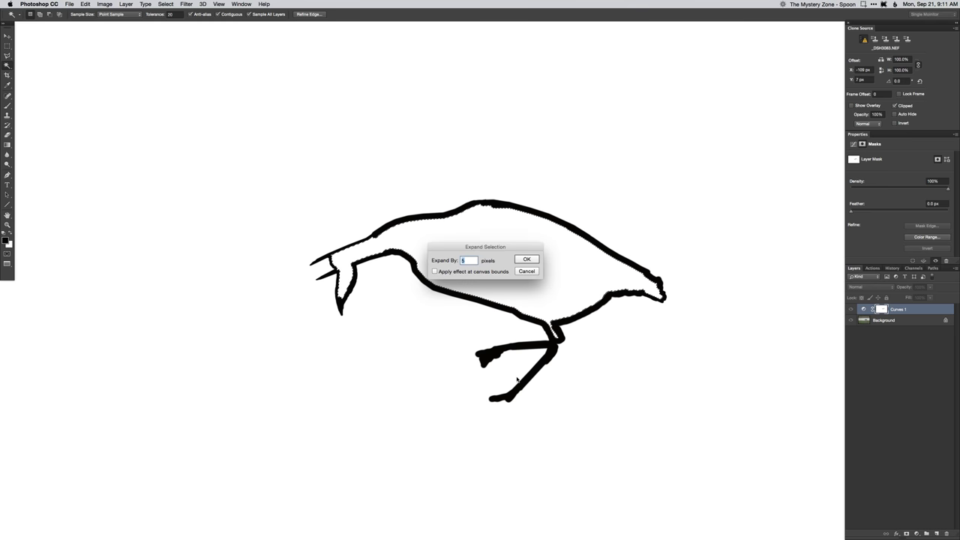
key("Return")
key("alt+BackSpace")
key("super+d")
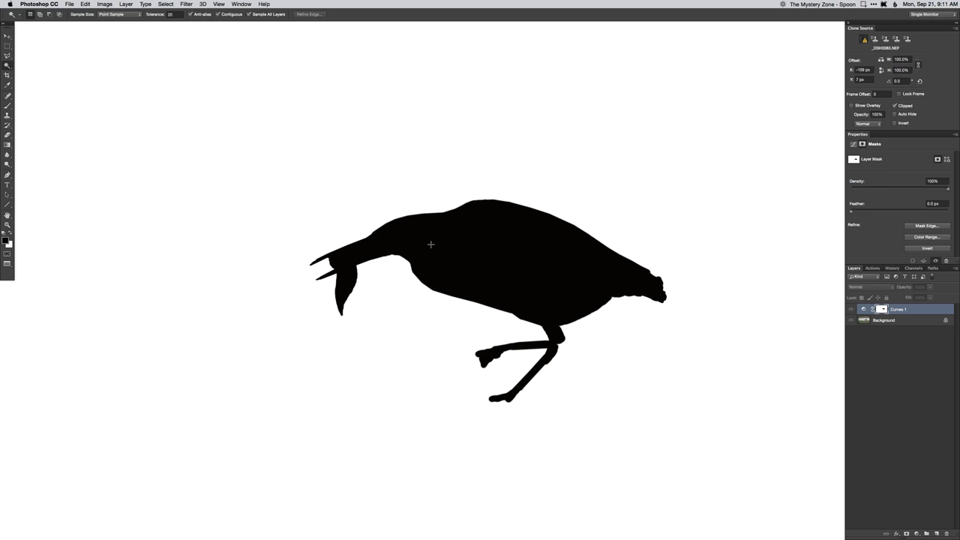
left_click(882, 309, "alt")
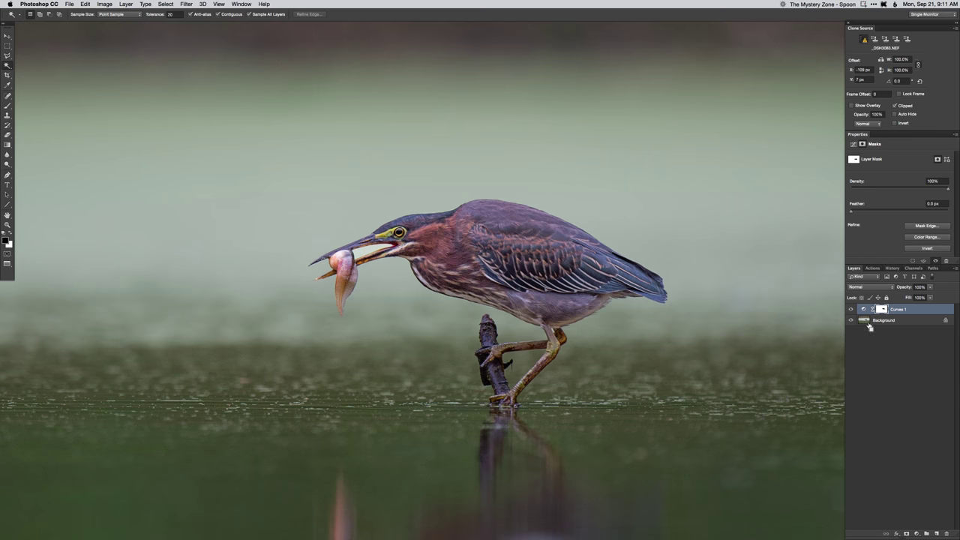
Select the background gap inside the open beak, fill it with white on the Curves 1 mask and deselect
scroll(371, 247, "up", 3)
left_click(371, 247)
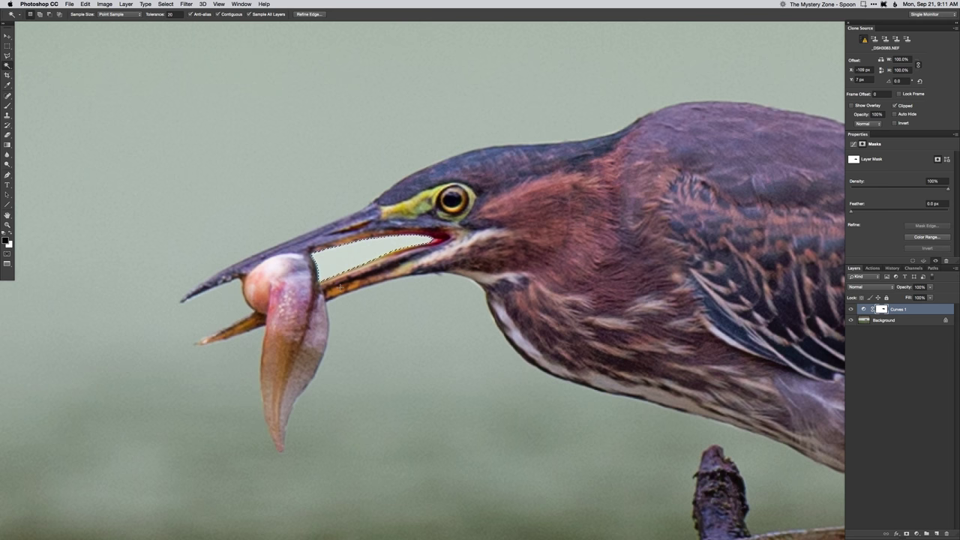
key("super+j")
key("super+d")
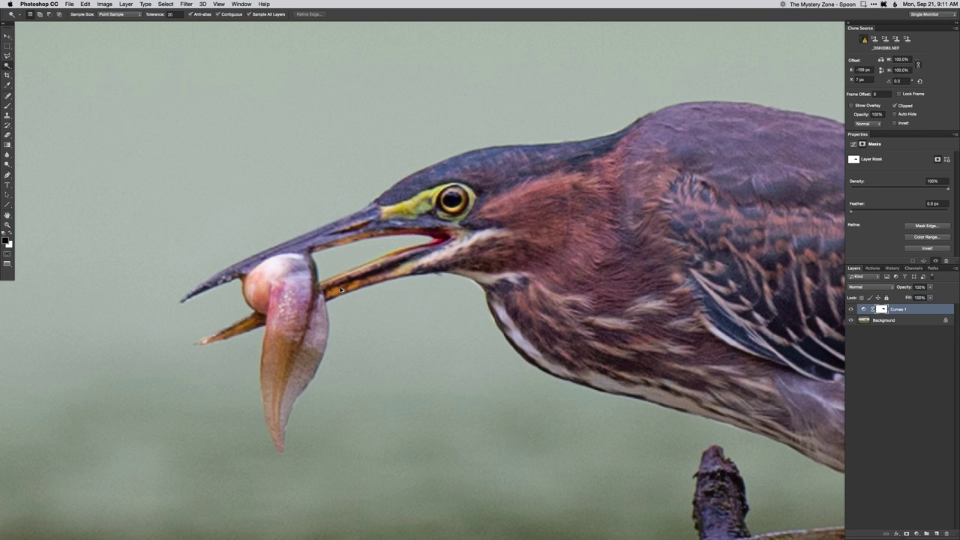
key("super+0")
key("super+z")
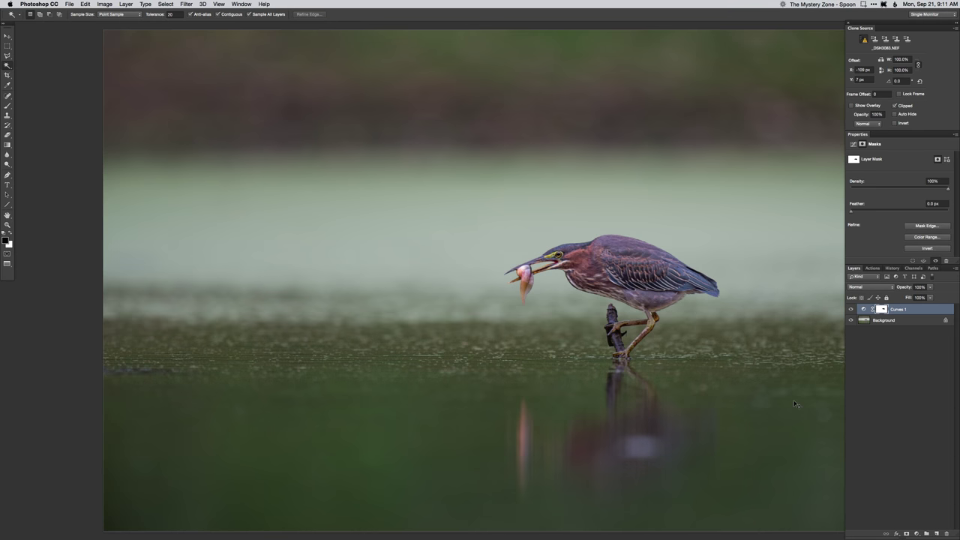
Compare the whole photo with the Curves 1 darkening switched off and on
left_click(850, 309)
left_click(850, 310)
left_click_drag(724, 387, 645, 385)
key("super+minus")
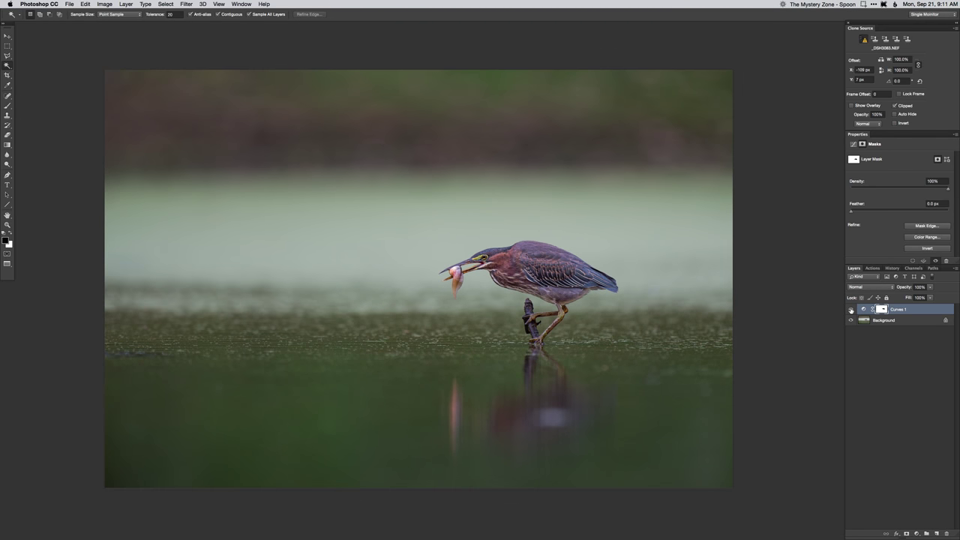
left_click(850, 310)
left_click(850, 310)
left_click(850, 309)
left_click(850, 310)
Add a second Curves adjustment layer with raised highlights and slightly lowered shadows to brighten the heron and add contrast
left_click(863, 310)
key("v")
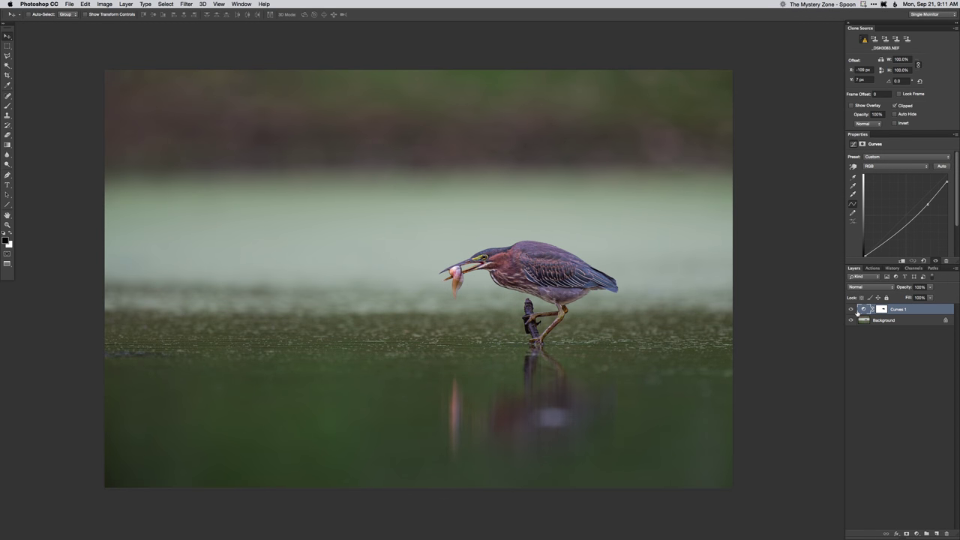
key("super+m")
key("Return")
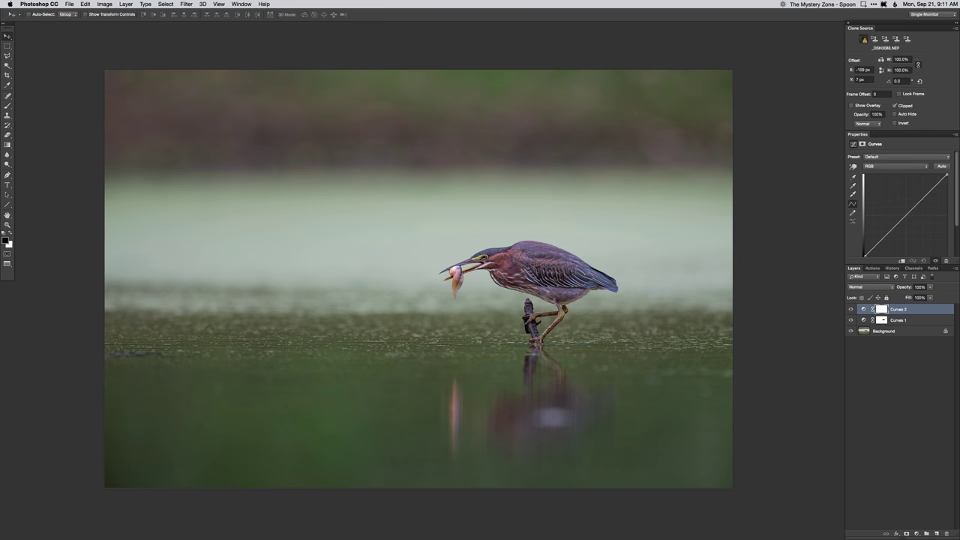
left_click_drag(926, 194, 923, 189)
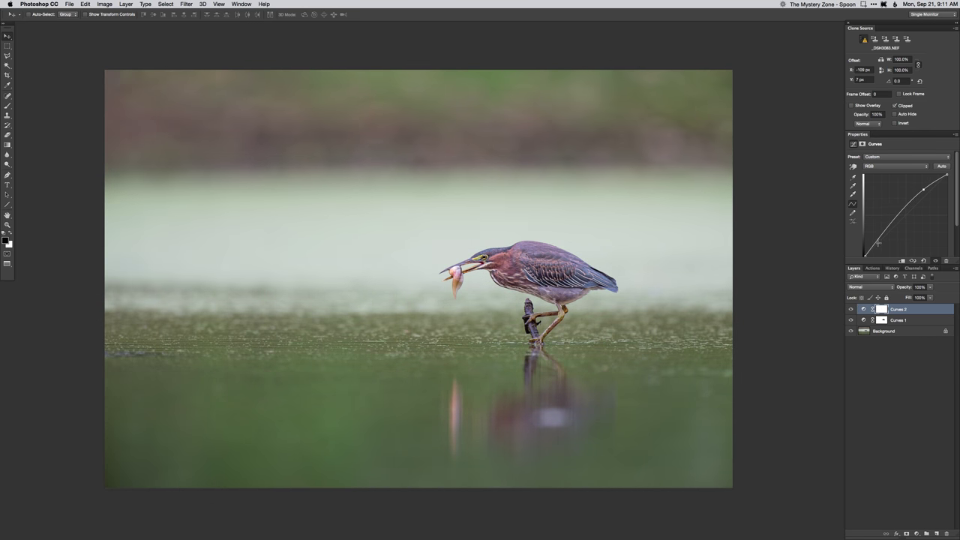
left_click_drag(874, 245, 876, 245)
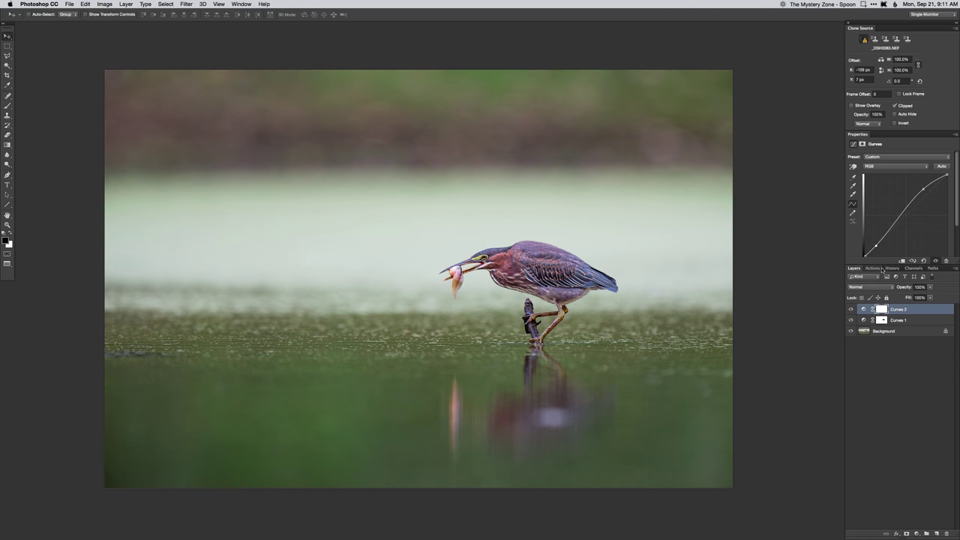
Load the Curves 1 mask as a selection and paint the Curves 2 brightening out of the background with a large black brush
left_click(885, 322, "super")
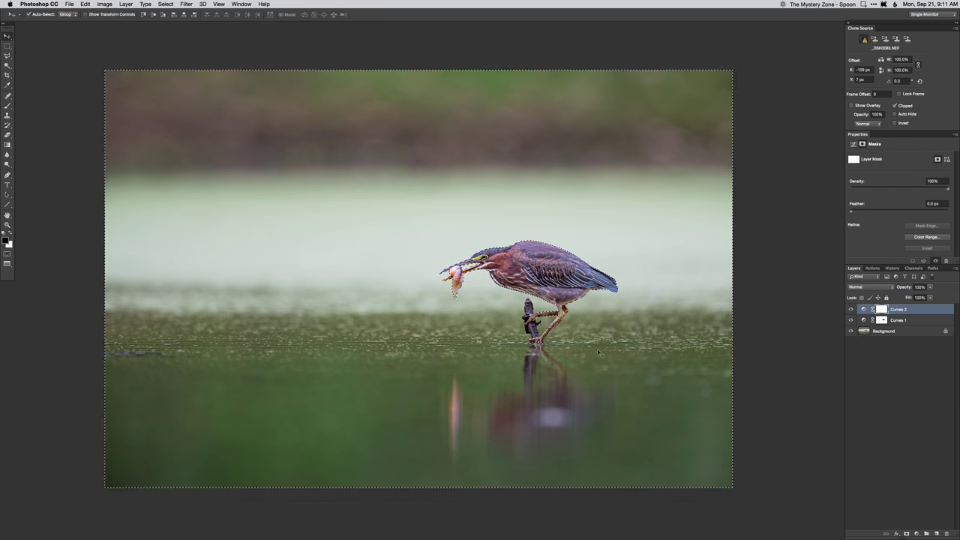
key("super+d")
key("b")
right_click(555, 347)
mouse_move(539, 332)
left_mouse_down()
mouse_move(609, 331)
mouse_move(596, 331)
left_mouse_up()
mouse_move(404, 255)
left_mouse_down()
mouse_move(453, 255)
mouse_move(428, 255)
left_mouse_up()
mouse_move(321, 244)
left_mouse_down()
mouse_move(461, 225)
mouse_move(686, 246)
mouse_move(105, 173)
left_mouse_up()
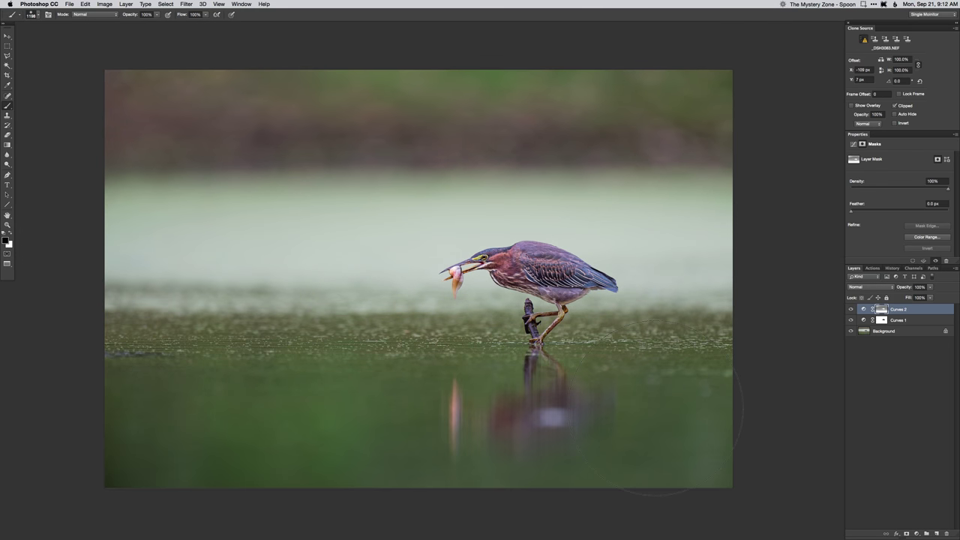
mouse_move(721, 243)
left_mouse_down()
mouse_move(400, 237)
mouse_move(381, 248)
mouse_move(709, 218)
mouse_move(144, 168)
mouse_move(670, 223)
mouse_move(299, 196)
mouse_move(594, 226)
left_mouse_up()
left_click_drag(609, 340, 517, 325)
Add a Curves layer set to the blue channel, and another Curves layer that slightly brightens the RGB midtones
key("super+shift+m")
key("Return")
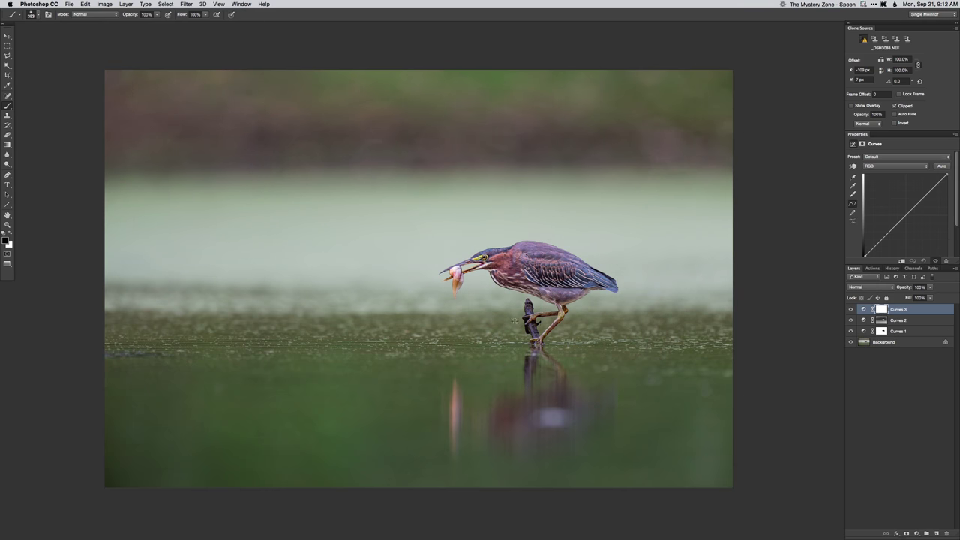
key("alt+5")
key("super+shift+m")
key("Return")
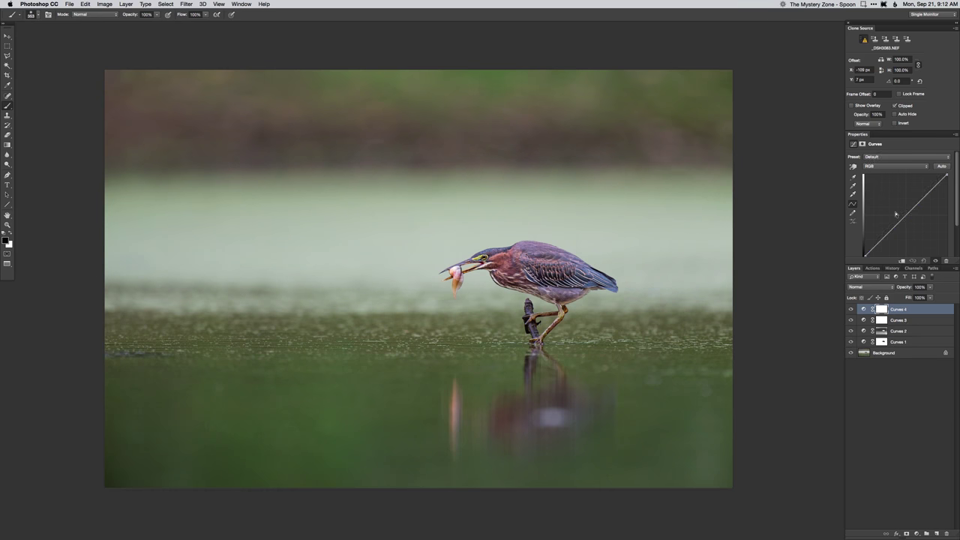
left_click_drag(906, 212, 907, 204)
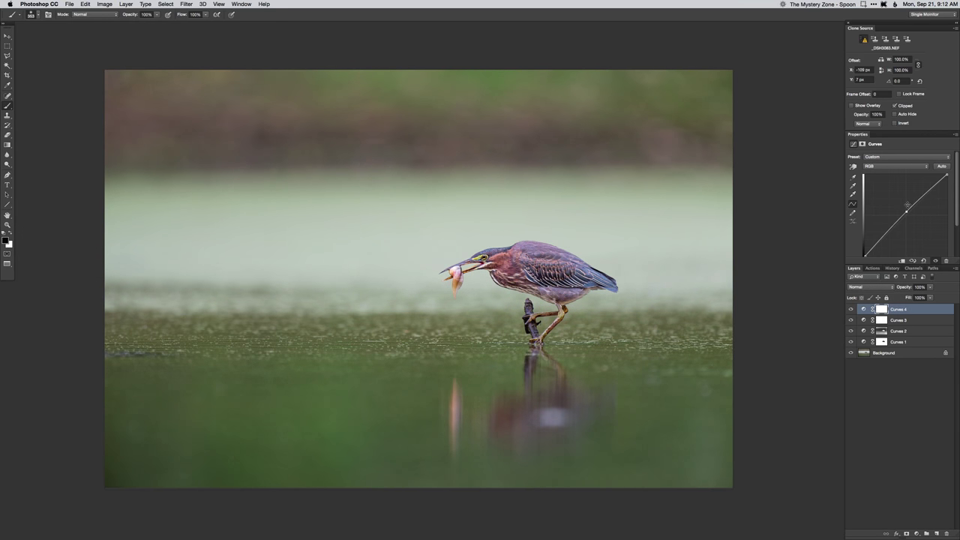
Add a Curves adjustment layer that slightly raises the green channel's midtones, and invert its mask to black
key("super+shift+m")
key("Return")
key("alt+4")
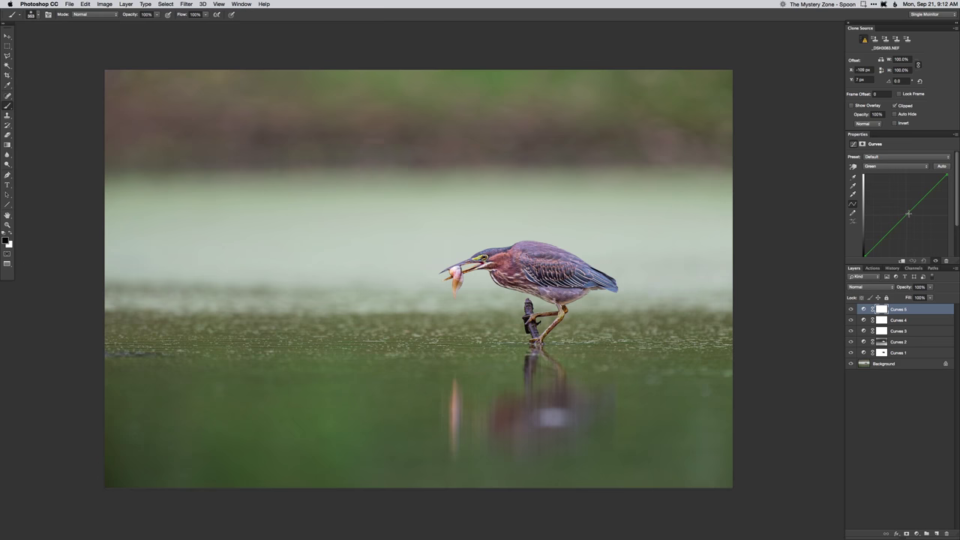
left_click(908, 214)
key("super+i")
Brush the green boost into the upper background and the bank with a large white brush on the Curves 5 mask
left_click_drag(529, 307, 504, 297, "ctrl+alt")
key("x")
mouse_move(478, 250)
left_mouse_down()
mouse_move(552, 245)
mouse_move(653, 261)
left_mouse_up()
mouse_move(696, 184)
left_mouse_down()
mouse_move(69, 156)
mouse_move(69, 108)
left_mouse_up()
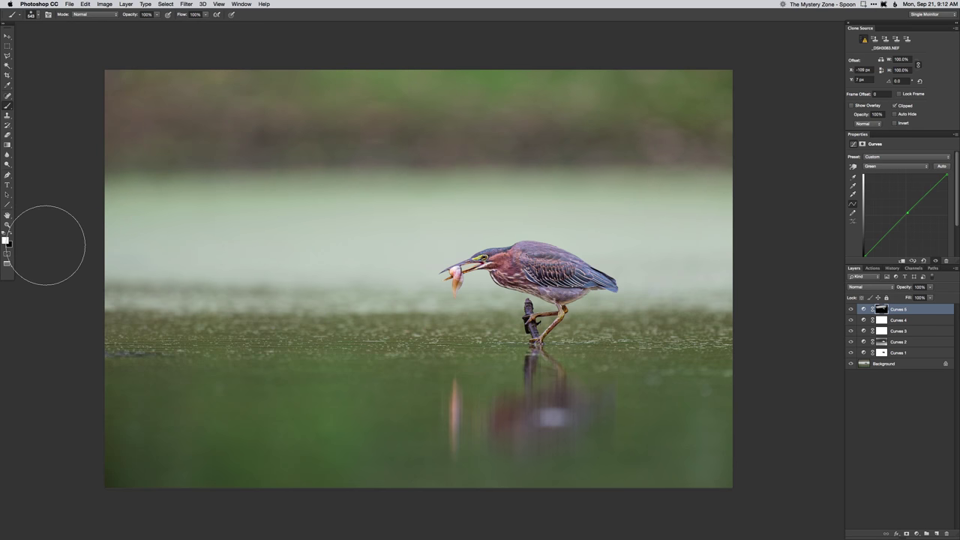
Paint the green boost into the water below and around the heron's reflection on the Curves 5 mask
mouse_move(657, 382)
left_mouse_down("ctrl+alt")
mouse_move(688, 382)
mouse_move(372, 468)
left_mouse_up("ctrl+alt")
left_click_drag(262, 469, 684, 366)
key("[")
key("[")
key("[")
key("[")
left_click_drag(634, 388, 656, 382)
Set the opacity of the Curves 1 darkening layer to 80%
left_click(865, 353)
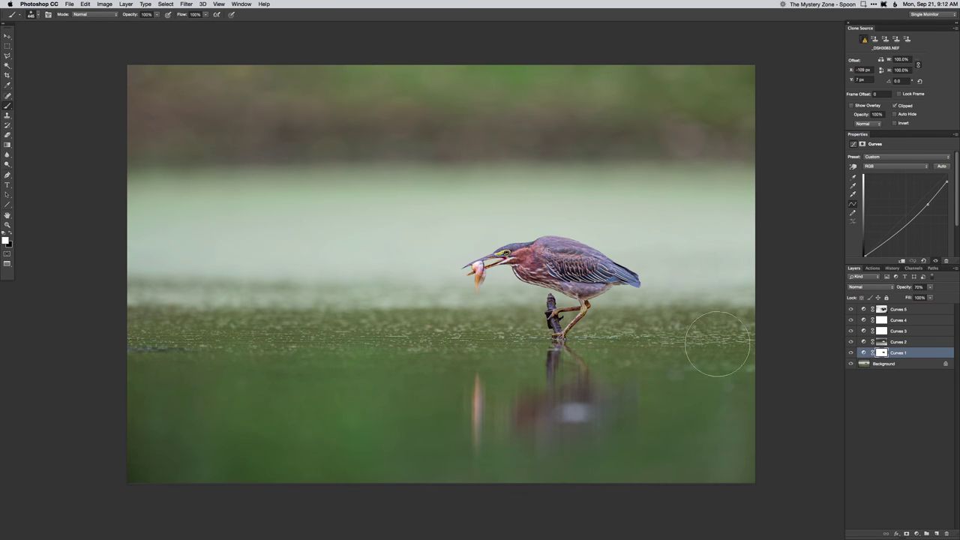
key("v")
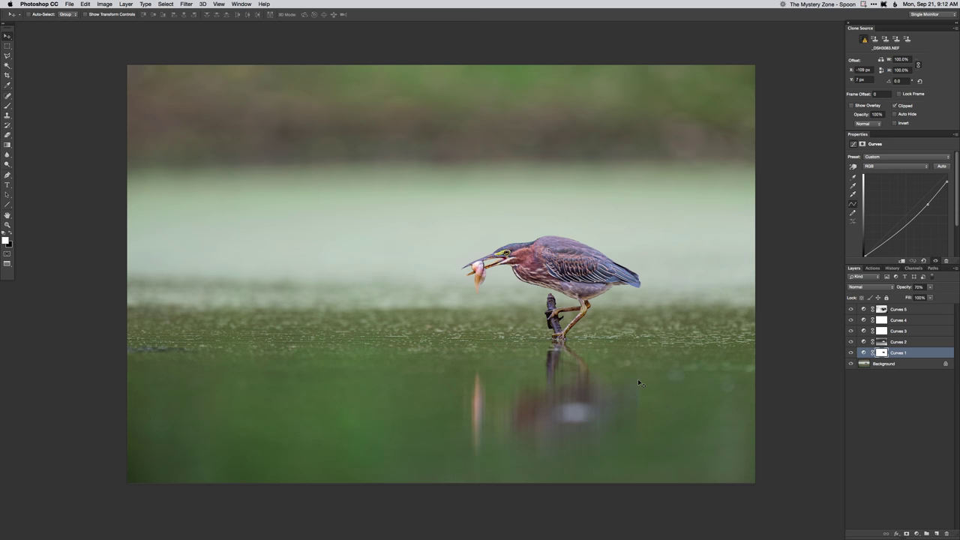
key("8")
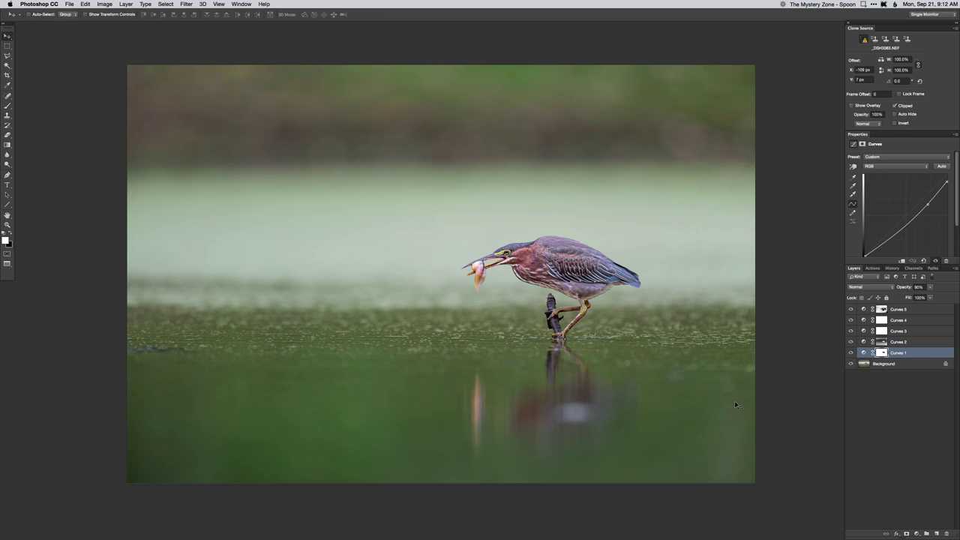
Compare the photo with and without all the Curves layers, and check the effect of Curves 2 alone
left_click(851, 364, "alt")
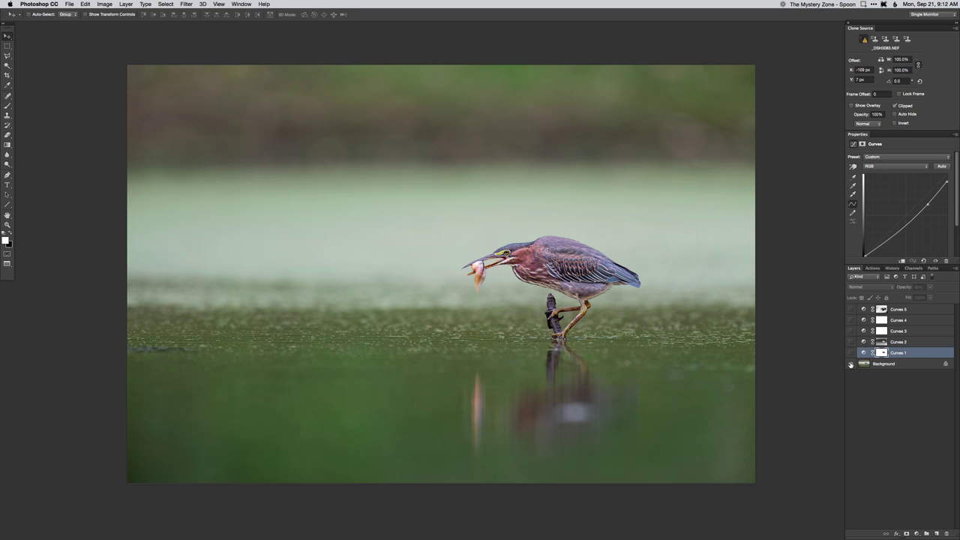
left_click(850, 364, "alt")
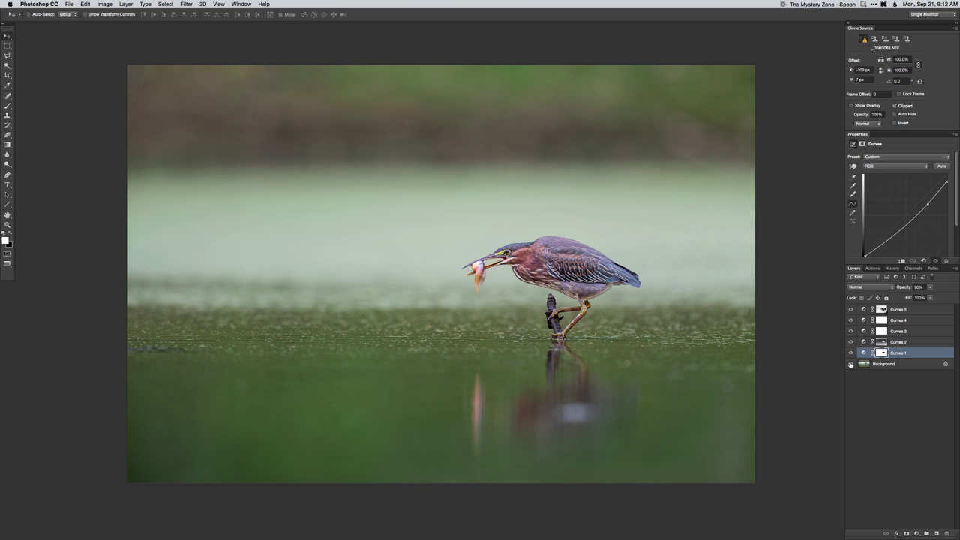
left_click(850, 365, "alt")
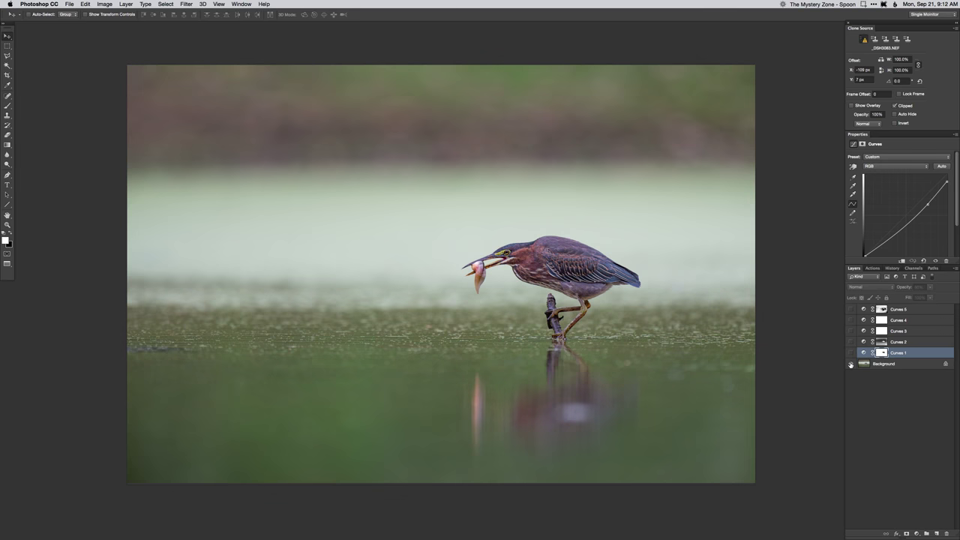
left_click(851, 364, "alt")
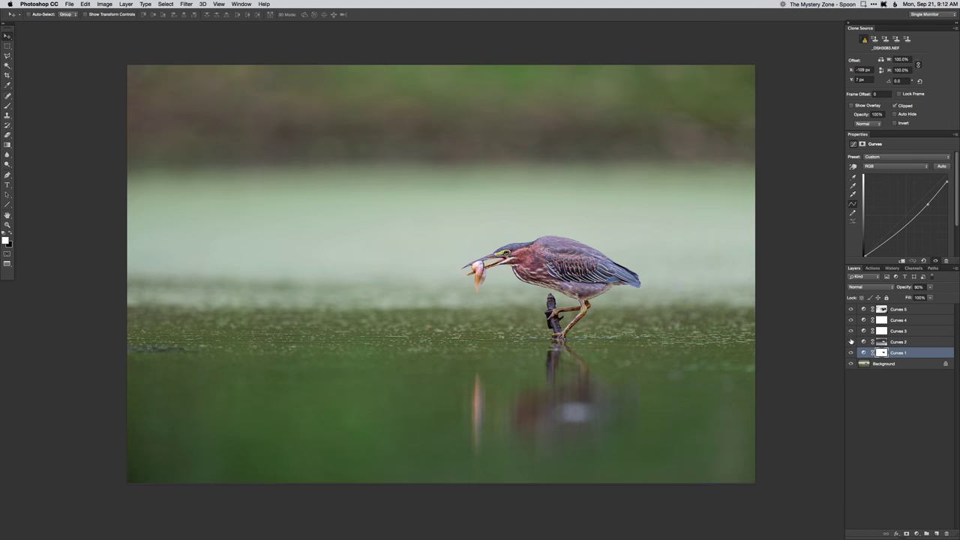
left_click(850, 341)
left_click(851, 342)
Mask the Curves 2 effect off the fish in the heron's bill with a black brush, and compare against the unadjusted background
left_click(862, 342)
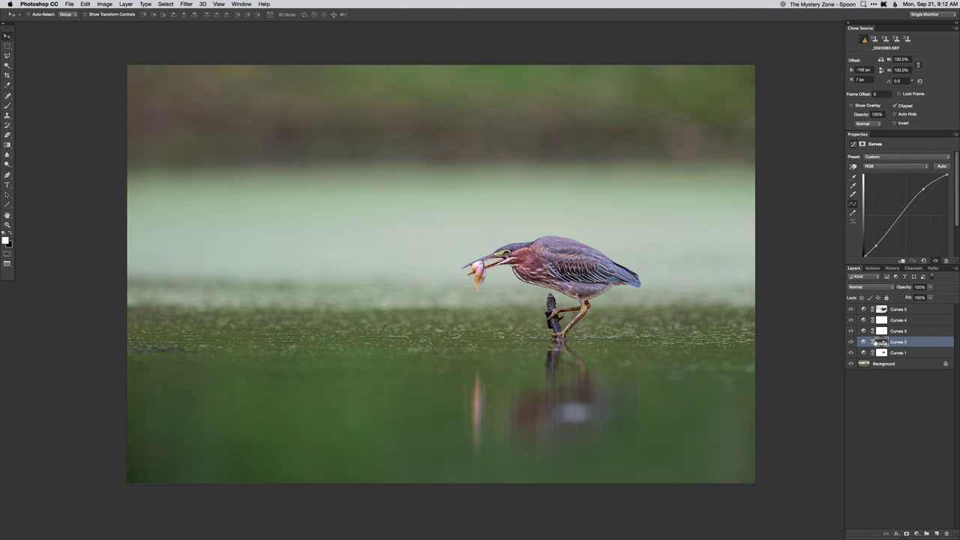
left_click(881, 342)
key("b")
mouse_move(464, 278)
left_mouse_down()
mouse_move(452, 278)
mouse_move(473, 256)
mouse_move(467, 271)
left_mouse_up()
key("x")
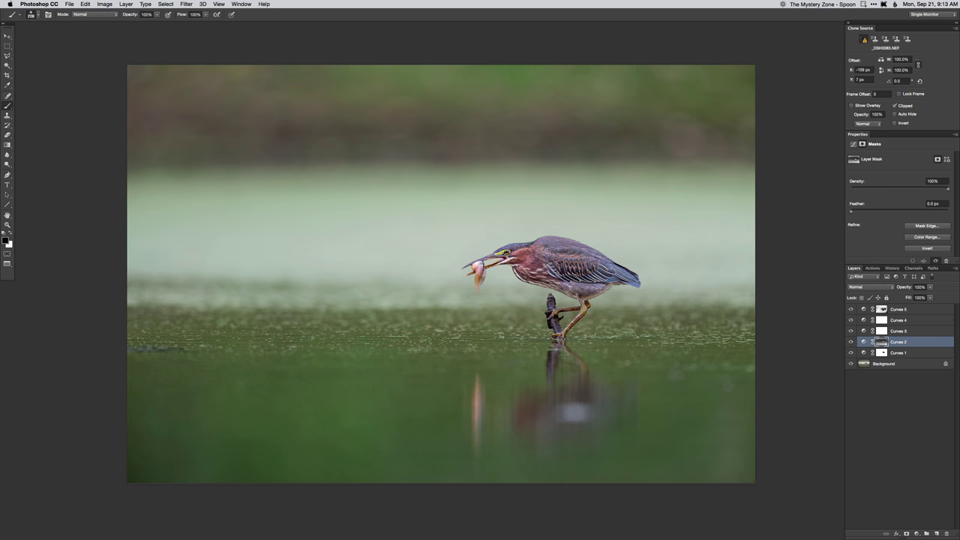
left_click(851, 364, "alt")
left_click(851, 364, "alt")
left_click(851, 364, "alt")
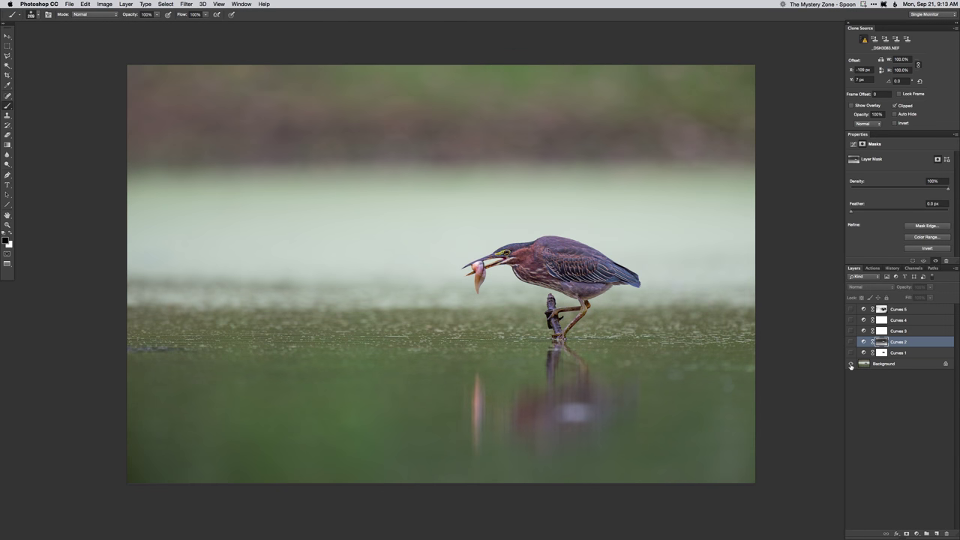
left_click(851, 363, "alt")
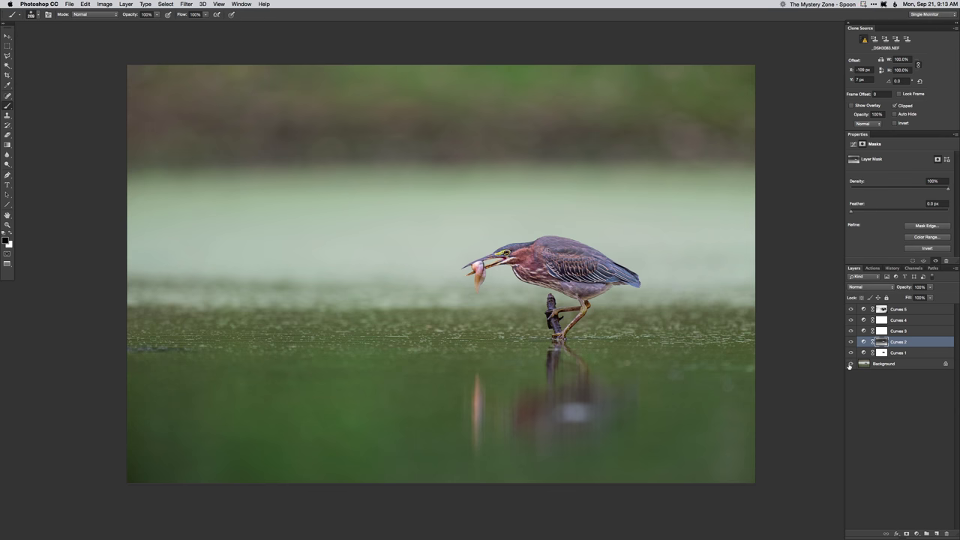
Add a Burn curves layer with a black mask, and paint its darkening into the upper background and the water in white
key("F3")
left_click(567, 199, "alt")
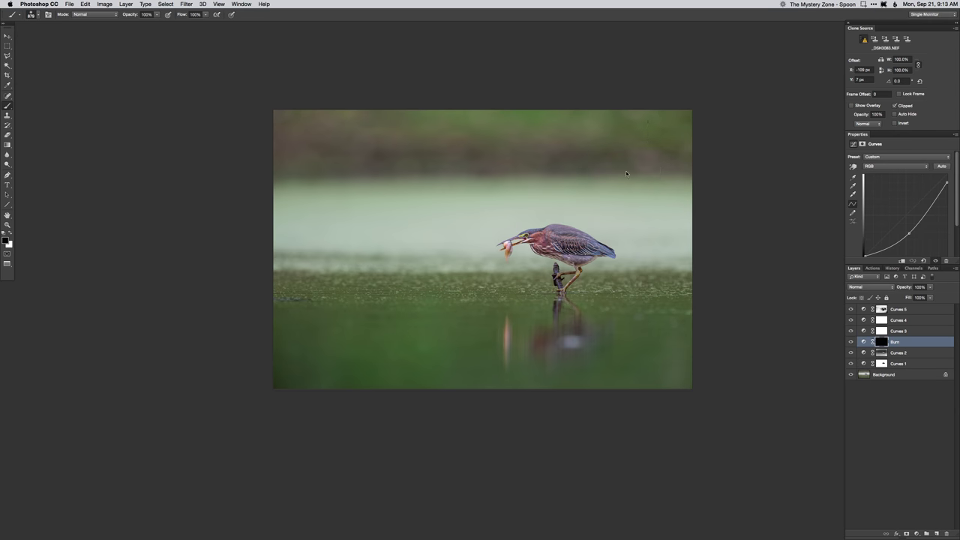
key("x")
left_click_drag(745, 135, 65, 161)
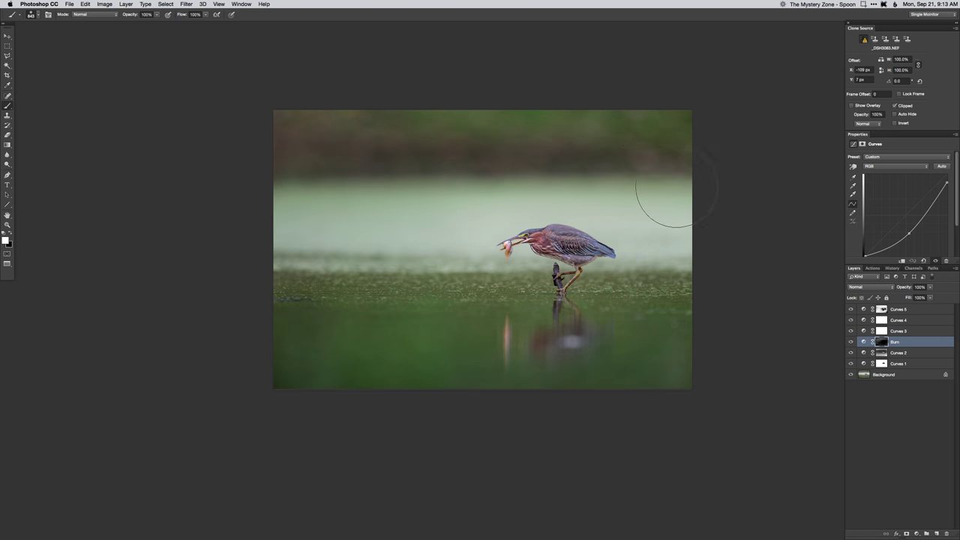
key("super+plus")
left_click_drag(637, 373, 559, 369)
key("super+0")
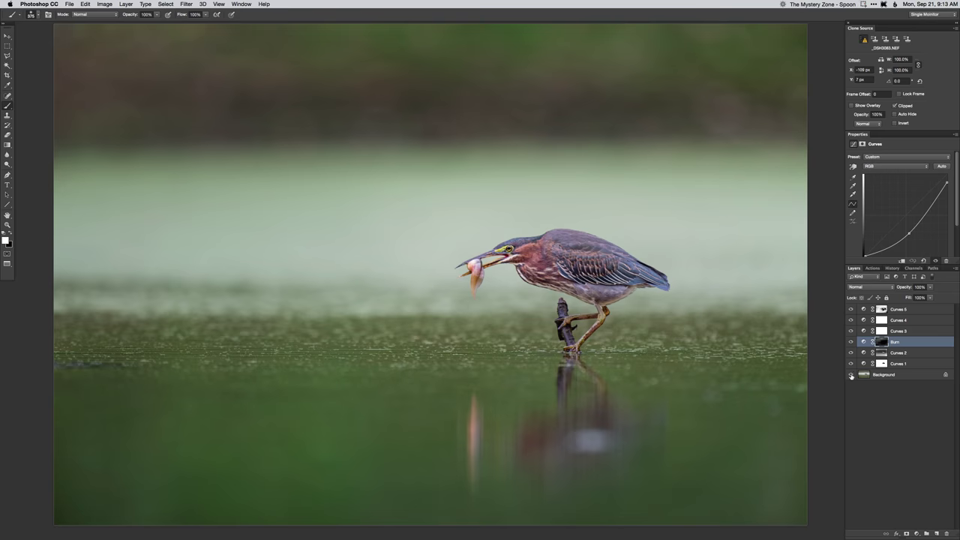
left_click(851, 376, "alt")
left_click(851, 376, "alt")
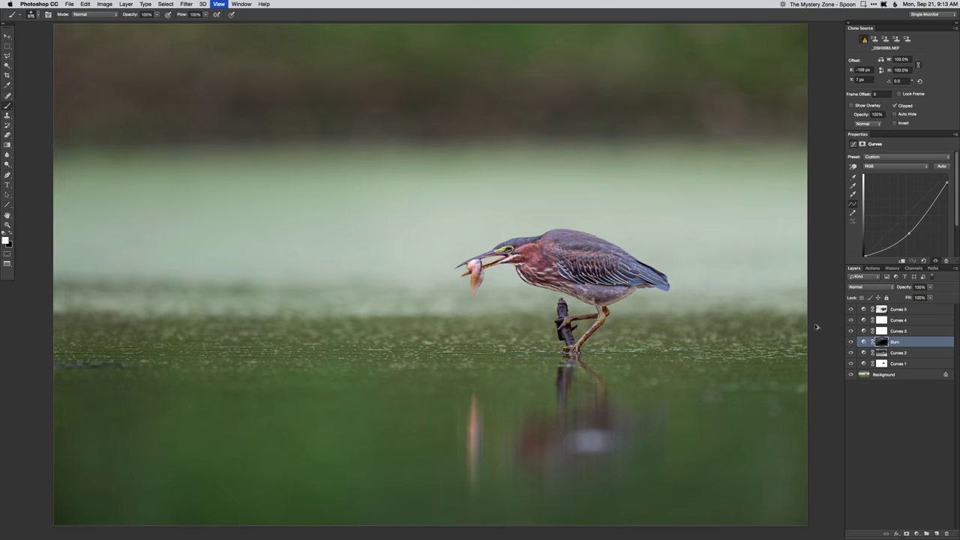
Add a Curves adjustment layer that brightens the highlights while holding the shadows, and invert its mask to black
key("super+plus")
key("super+m")
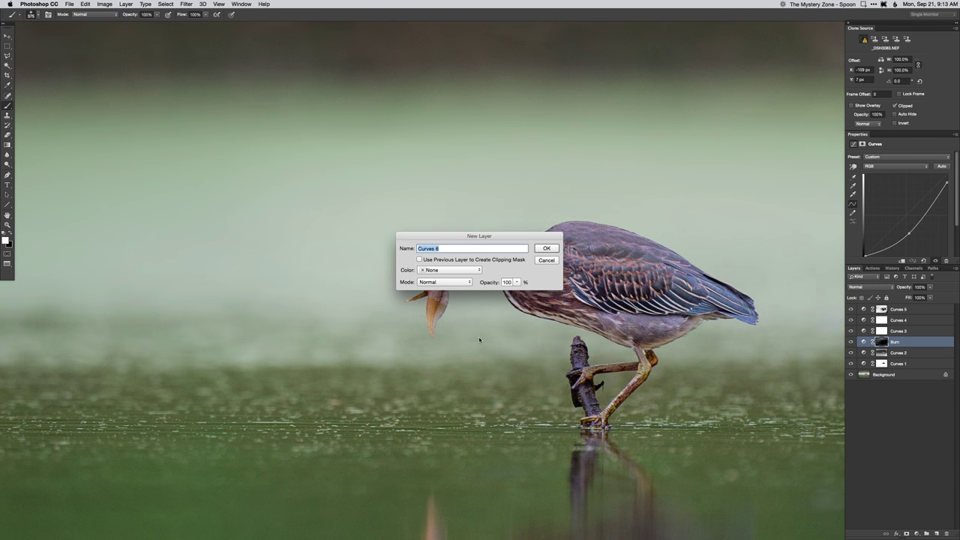
key("Return")
left_click_drag(929, 195, 922, 192)
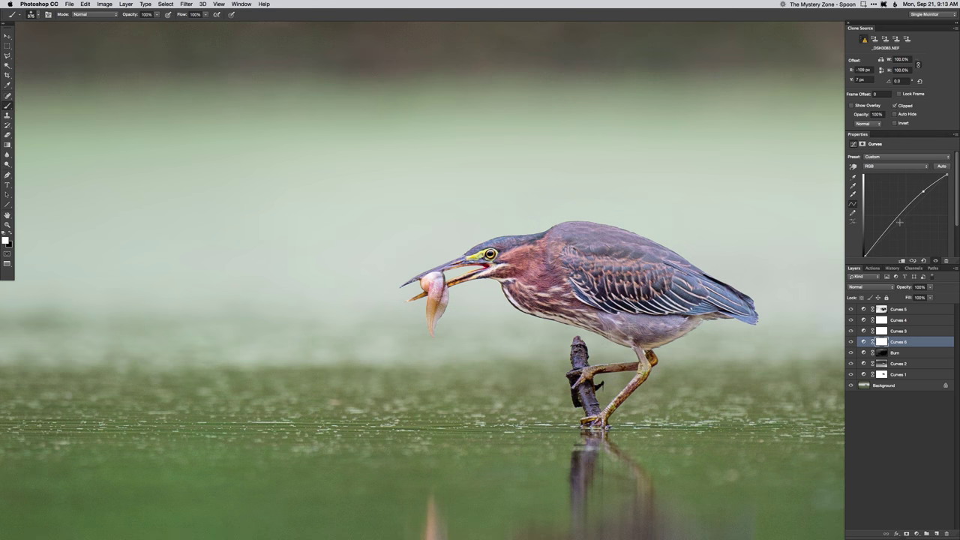
left_click_drag(899, 222, 887, 233)
key("super+i")
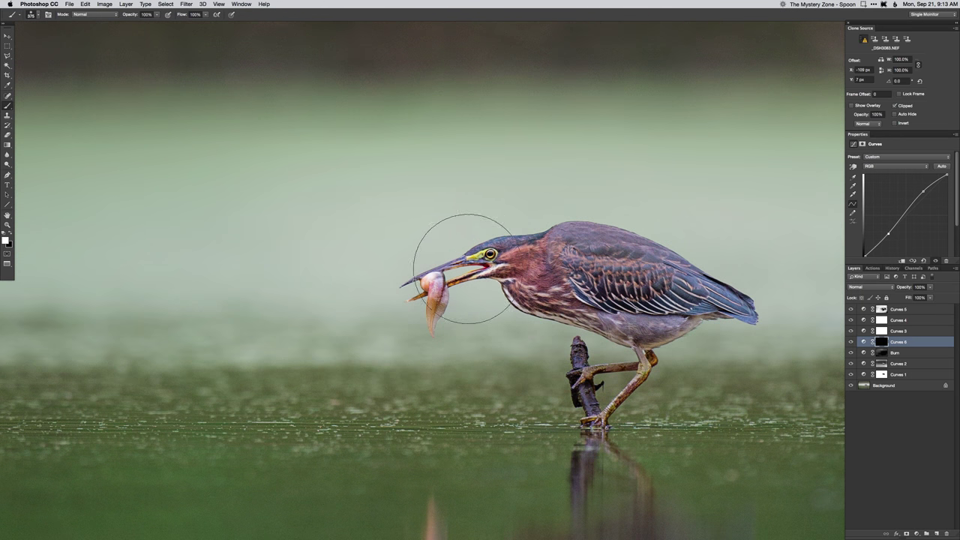
Paint the Curves 6 brightening onto the heron's head and bill with a white brush
left_click_drag(507, 253, 435, 255)
key("super+0")
key("super+minus")
left_click_drag(610, 372, 622, 377)
Add a Hue/Saturation adjustment layer with slightly lowered master saturation, and invert its mask to black
key("super+u")
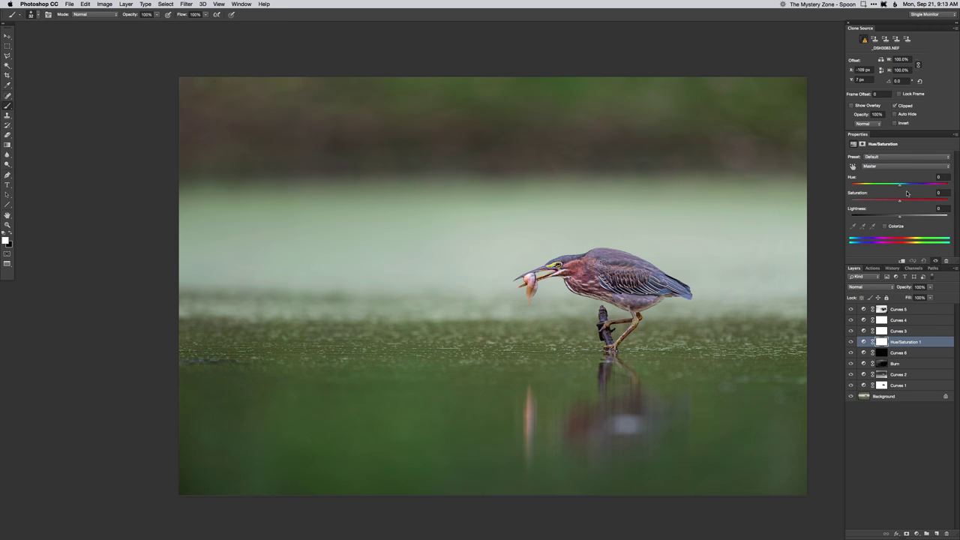
left_click(893, 201)
key("super+i")
Brush the lowered saturation into the bank across the upper background on the Hue/Saturation mask
left_click_drag(615, 184, 648, 184)
mouse_move(749, 88)
left_mouse_down()
mouse_move(576, 82)
mouse_move(714, 81)
mouse_move(317, 101)
mouse_move(366, 109)
mouse_move(662, 89)
left_mouse_up()
left_click_drag(474, 240, 493, 240)
left_click_drag(685, 247, 649, 237)
Add a Curves adjustment layer that shifts the red and green channel midtones toward a stronger green, and invert its mask
key("super+m")
key("Return")
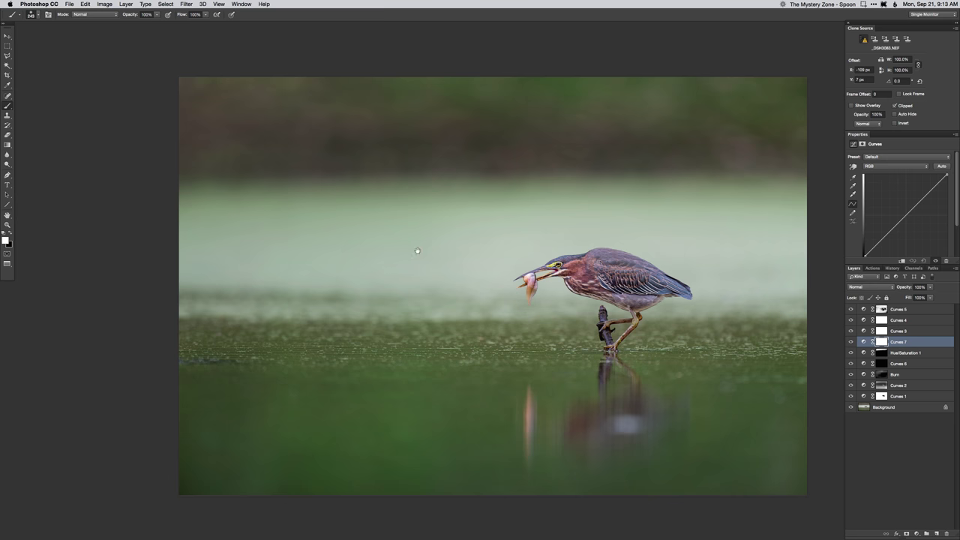
key("alt+3")
left_click(906, 214)
left_click_drag(906, 213, 902, 210)
key("alt+4")
left_click(907, 212)
key("ctrl+i")
Load the Curves 1 mask as a selection with hidden edges, and paint the green shift into the pale water behind the heron
left_click(883, 398, "super")
key("super+h")
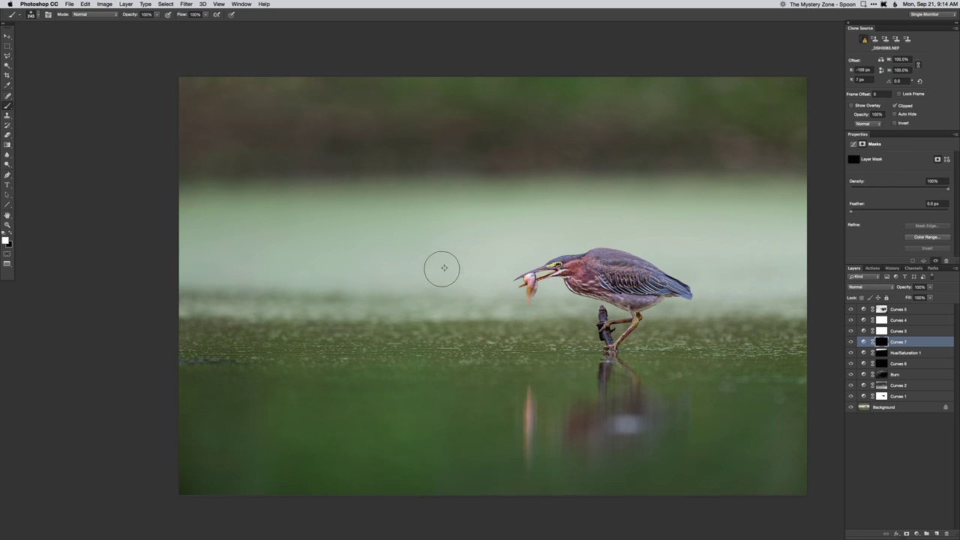
left_click_drag(441, 270, 472, 269)
left_click_drag(211, 247, 441, 273)
left_click_drag(679, 250, 656, 250)
key("super+plus")
scroll(684, 353, "down", 3)
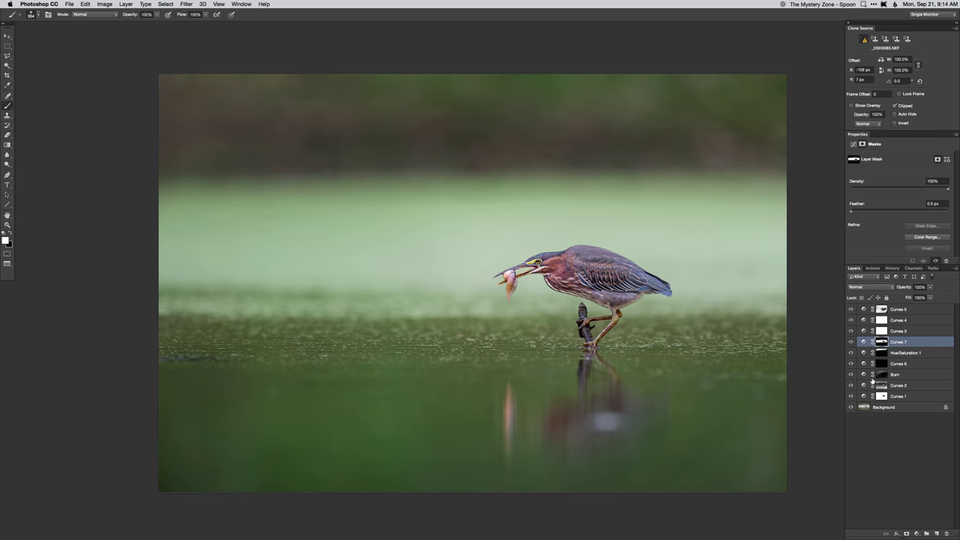
Check the before and after, merge all visible layers into the background, and return to the photo in Lightroom
left_click(850, 406, "alt")
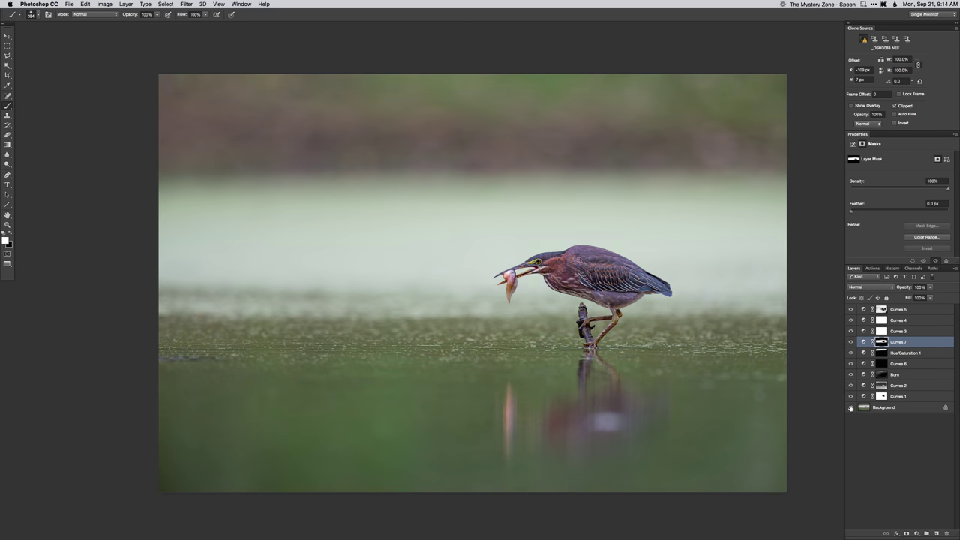
left_click(850, 407, "alt")
key("super+shift+e")
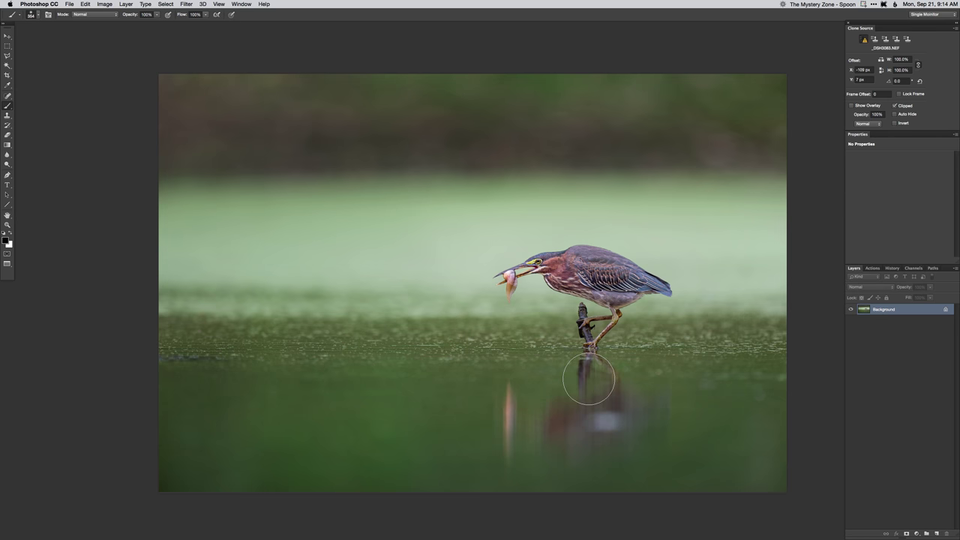
key("super+shift+a")
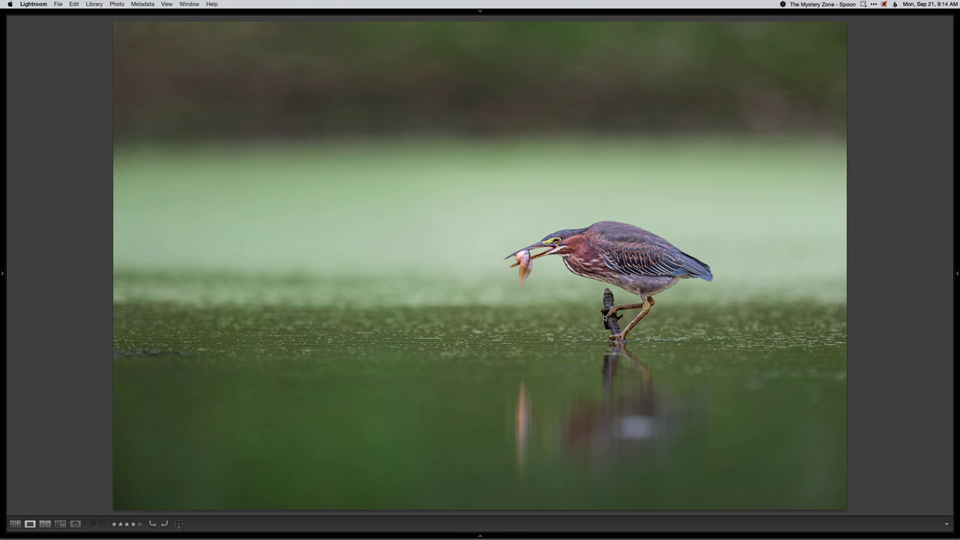
Create a virtual copy of the original _DSH3083 NEF photo and reset all its develop settings
key("g")
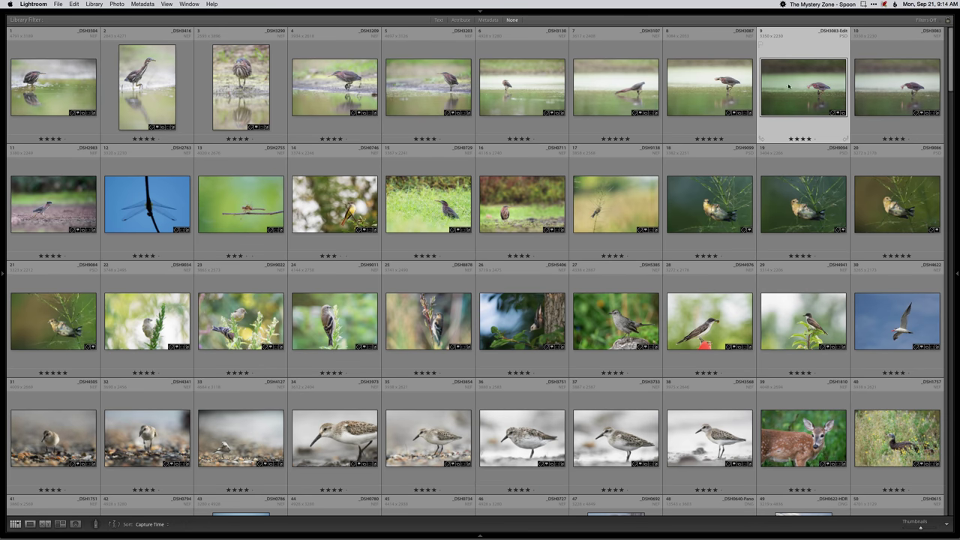
left_click(884, 89)
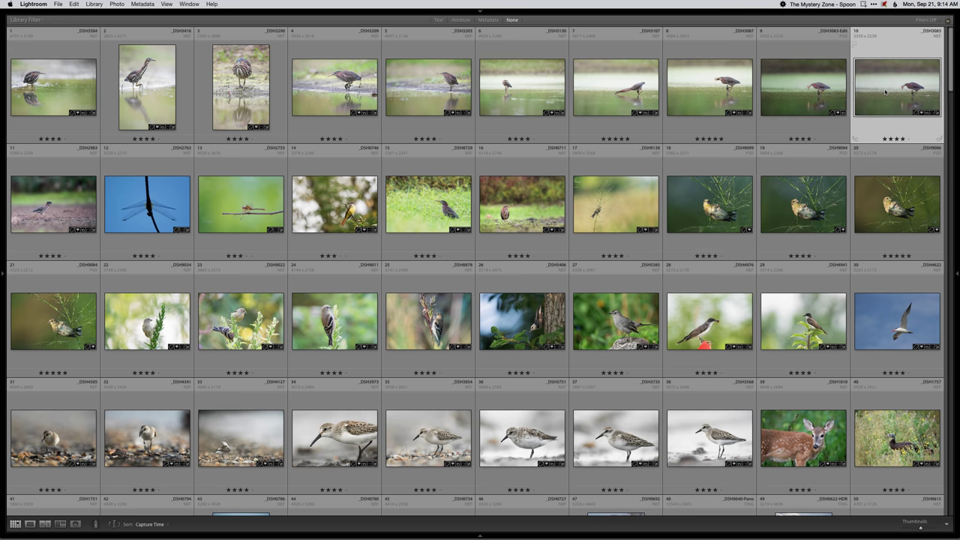
key("super+apostrophe")
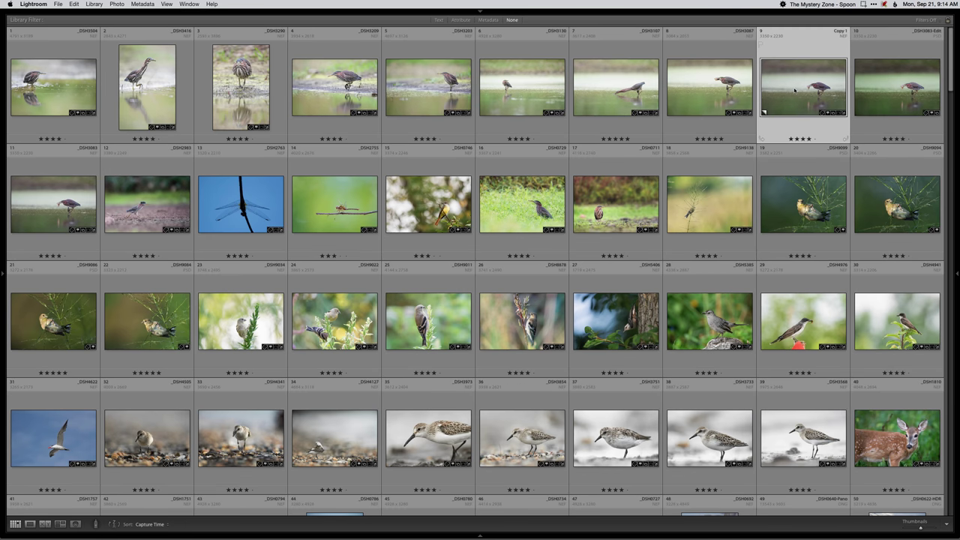
key("d")
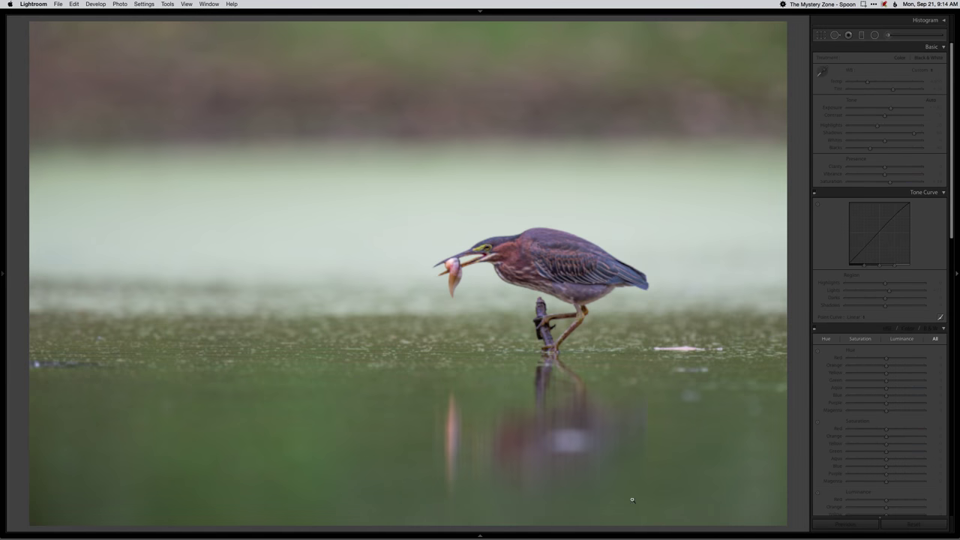
left_click(914, 525)
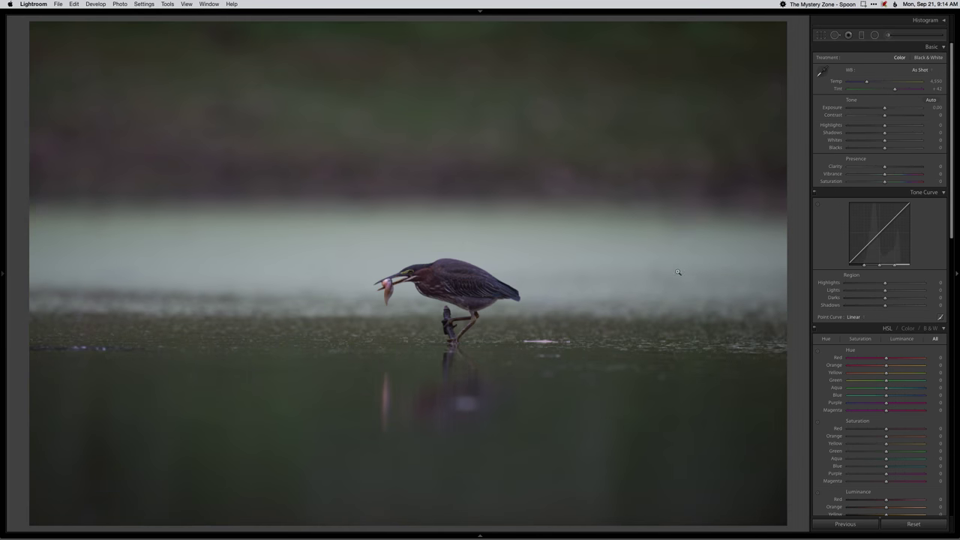
Compare the reset virtual copy with the finished _DSH3083-Edit side by side in Survey view
key("g")
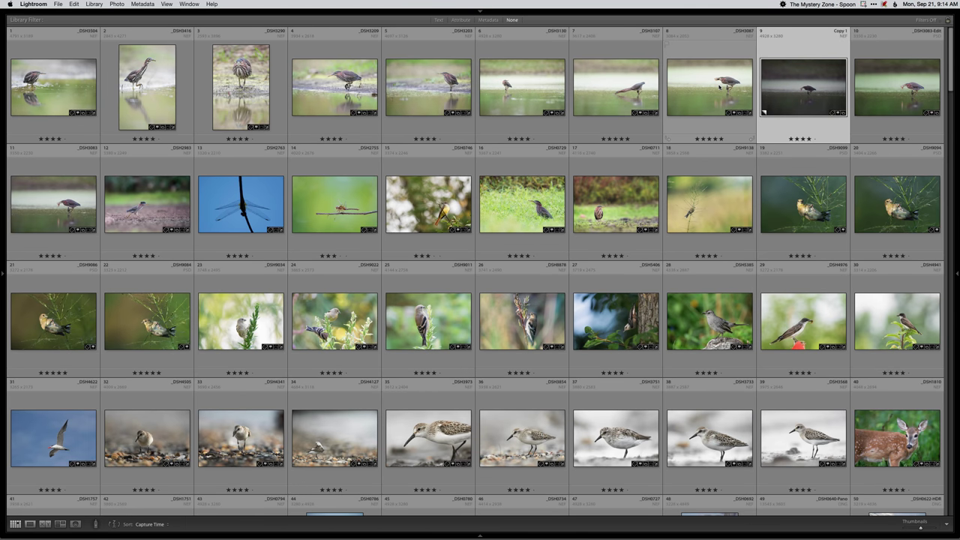
left_click(742, 109, "super")
left_click(702, 88, "super")
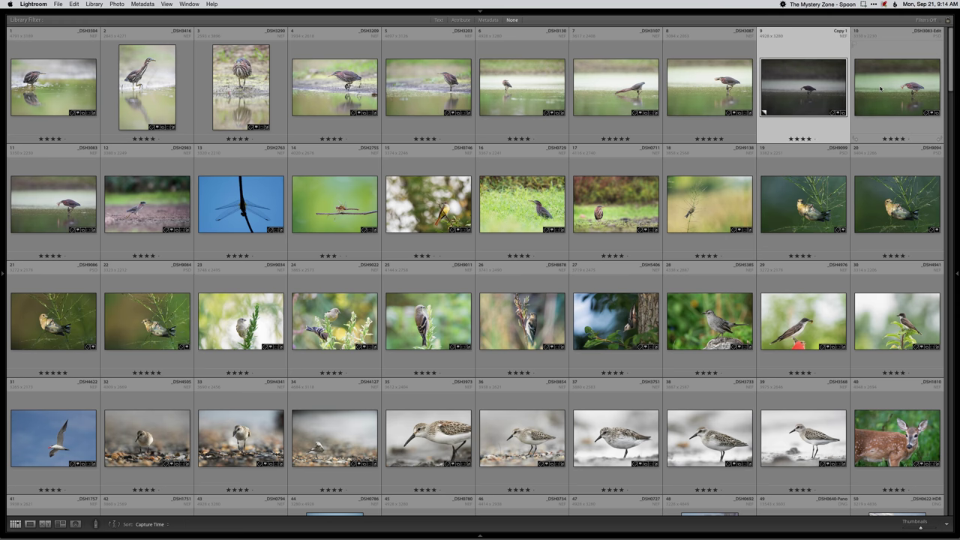
left_click(887, 97, "super")
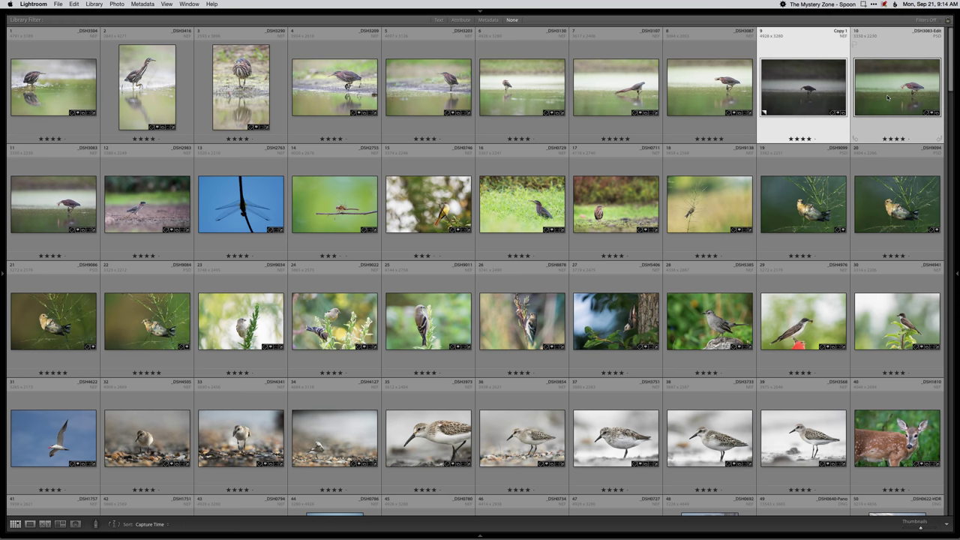
key("n")
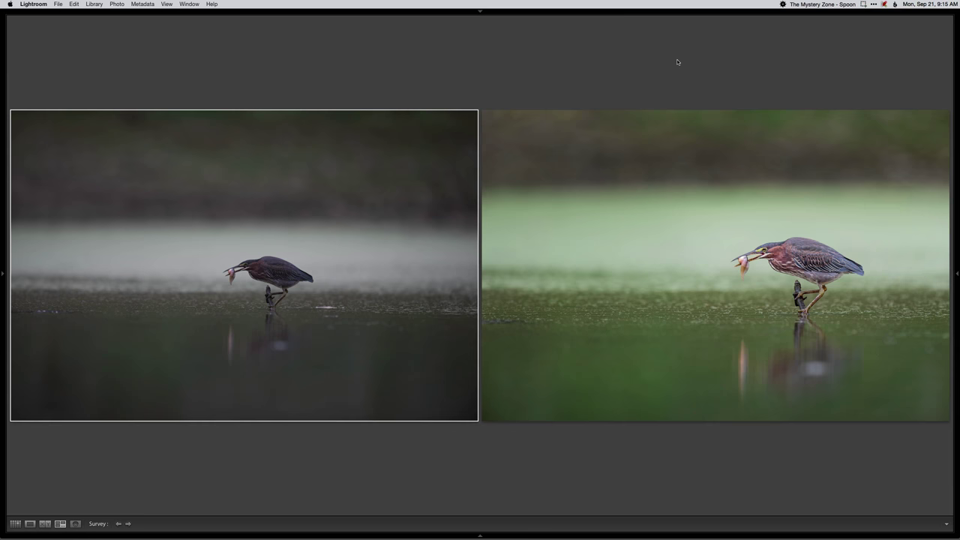
key("Right")
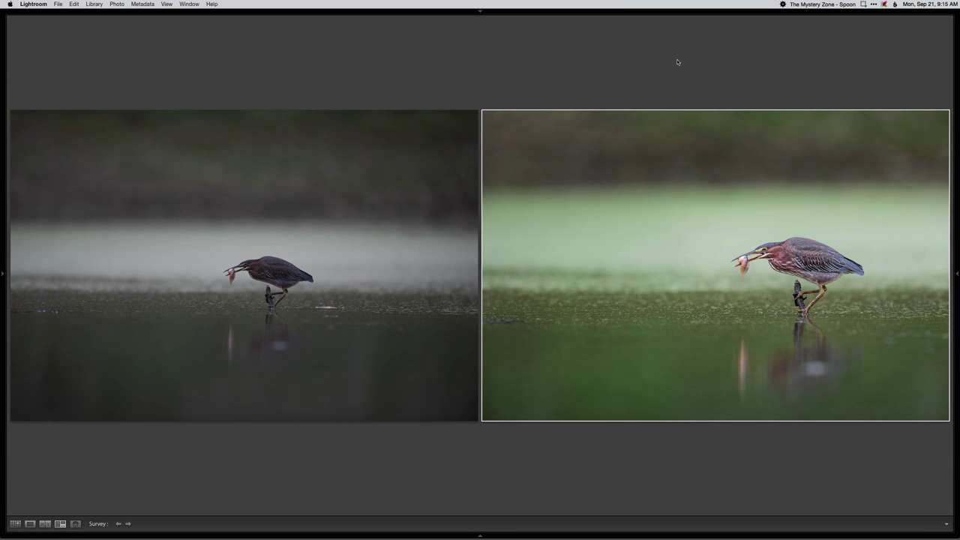